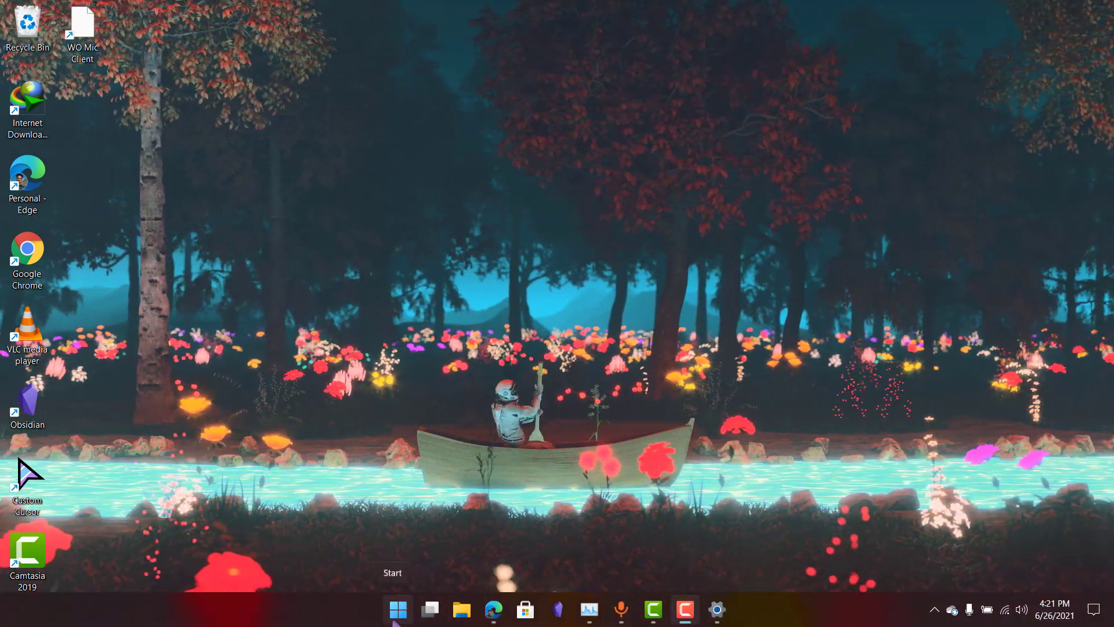
# Search the Start menu for 'regi' and launch Registry Editor from the best match
pyautogui.click(393, 621)
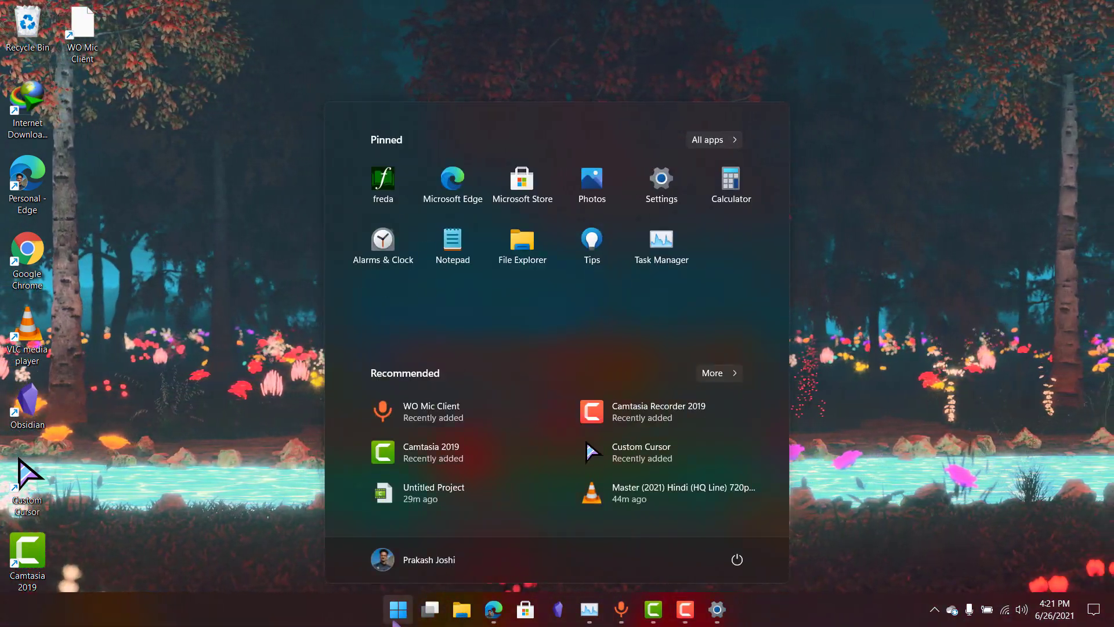
pyautogui.write('regi')
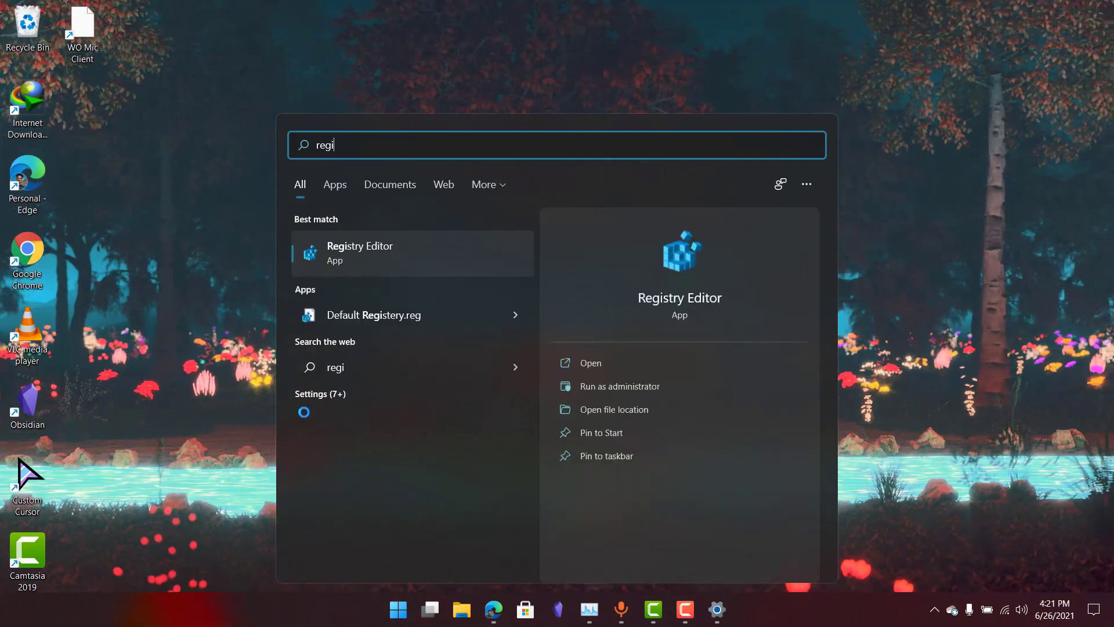
pyautogui.click(398, 266)
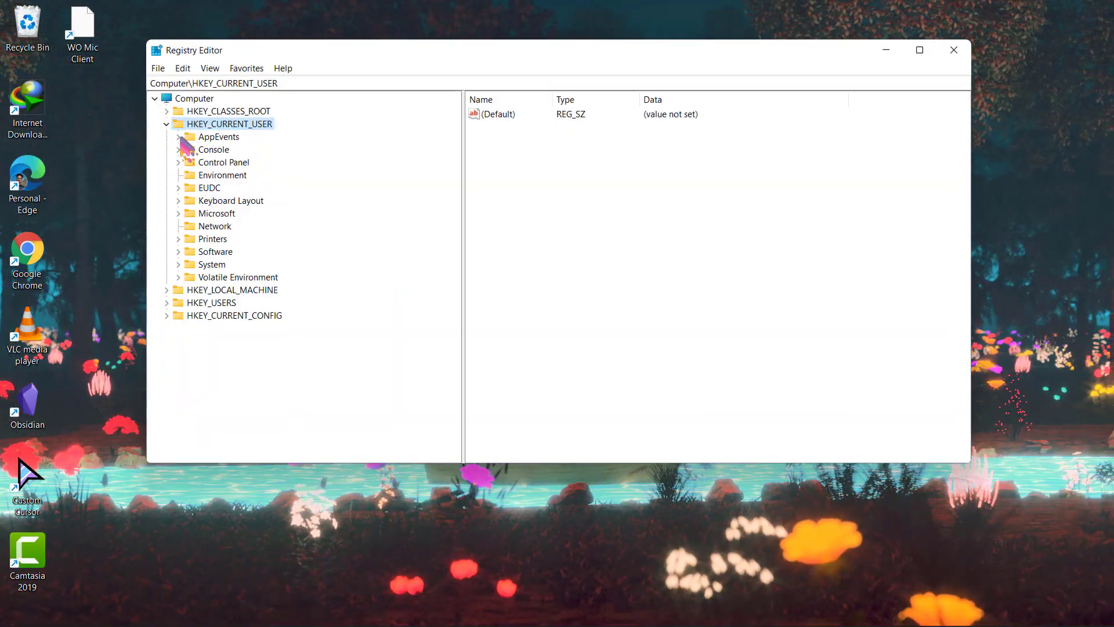
# Expand HKEY_CURRENT_USER > Software > Microsoft > Windows down to the CurrentVersion key
pyautogui.click(168, 124)
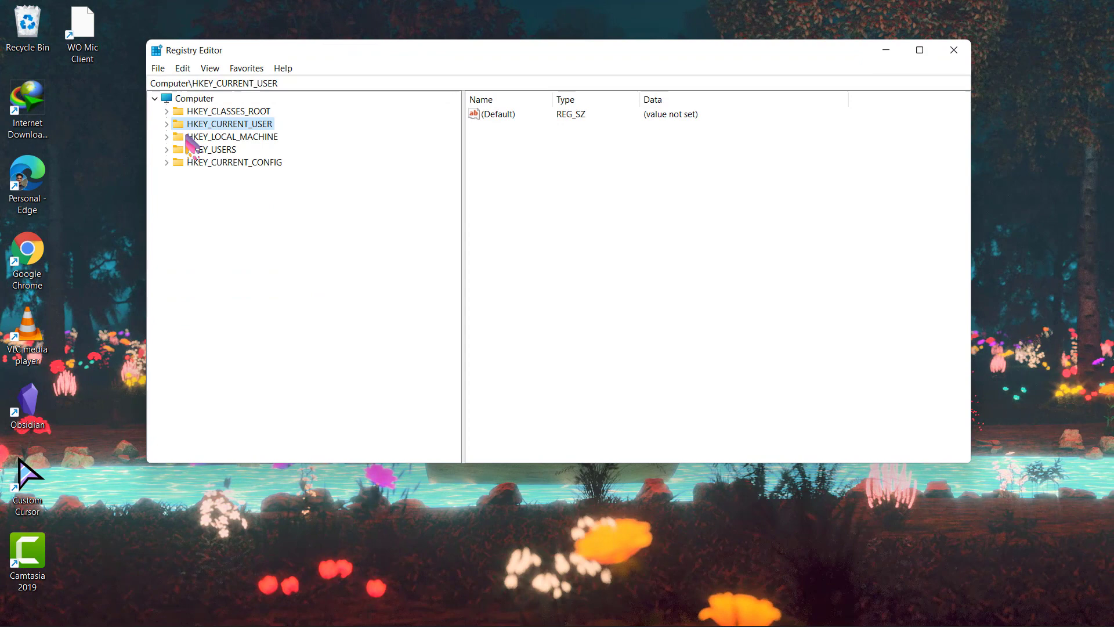
pyautogui.doubleClick(231, 127)
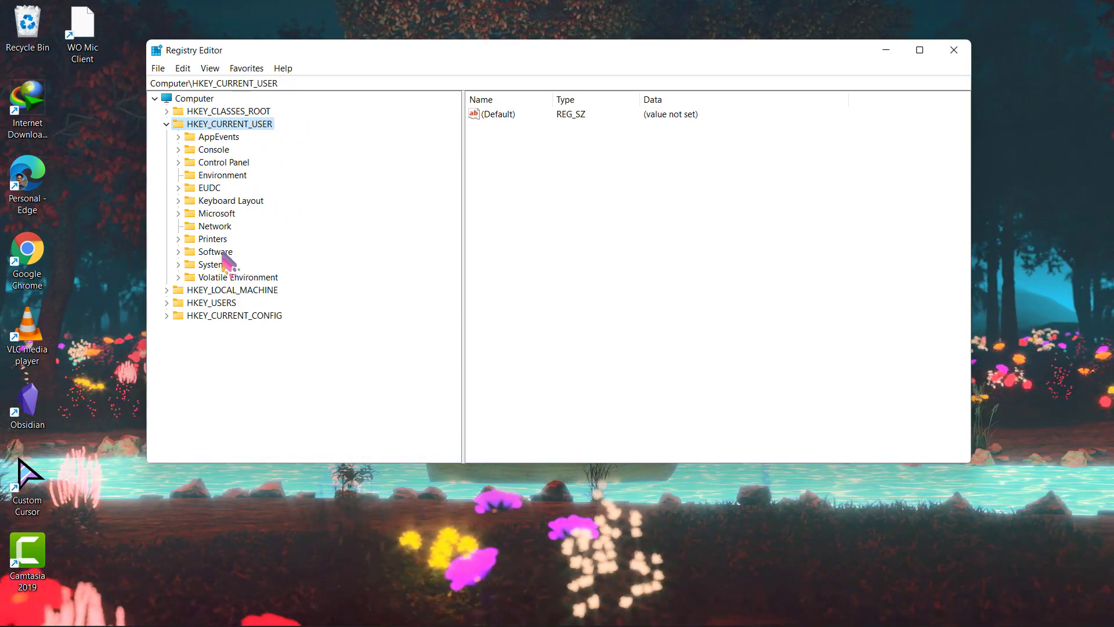
pyautogui.doubleClick(214, 251)
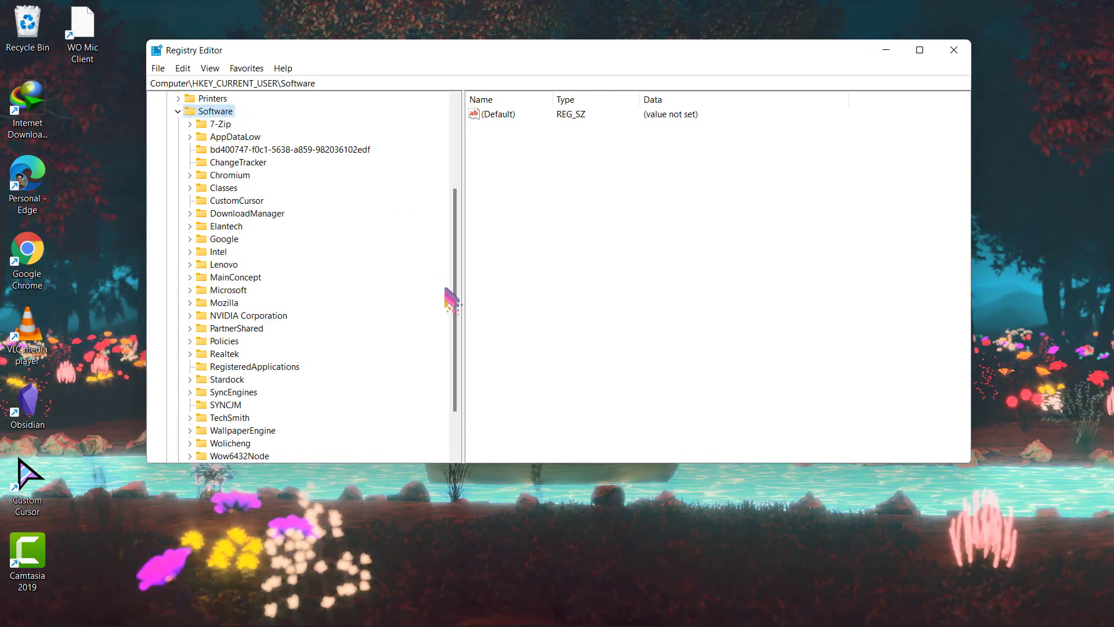
pyautogui.moveTo(456, 270); pyautogui.dragTo(455, 305)
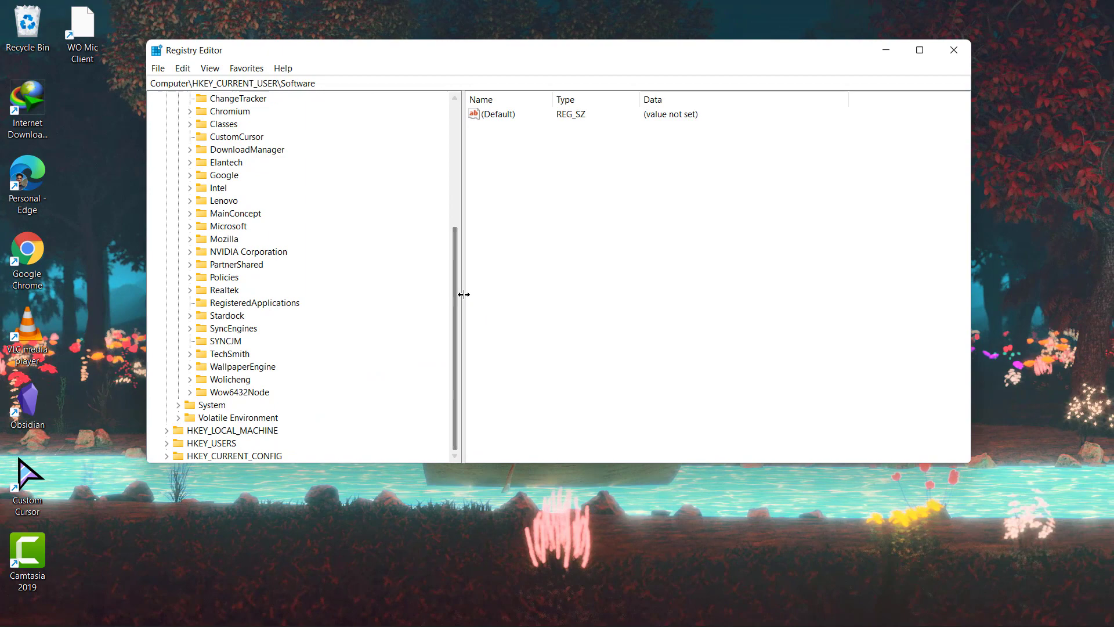
pyautogui.moveTo(460, 299); pyautogui.dragTo(461, 281)
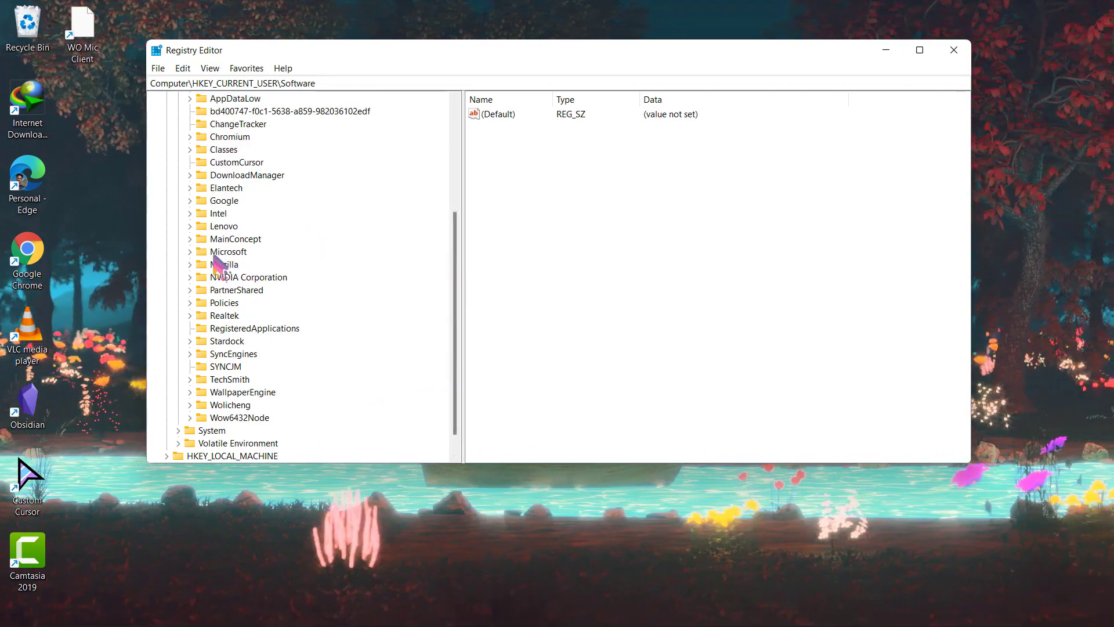
pyautogui.doubleClick(245, 252)
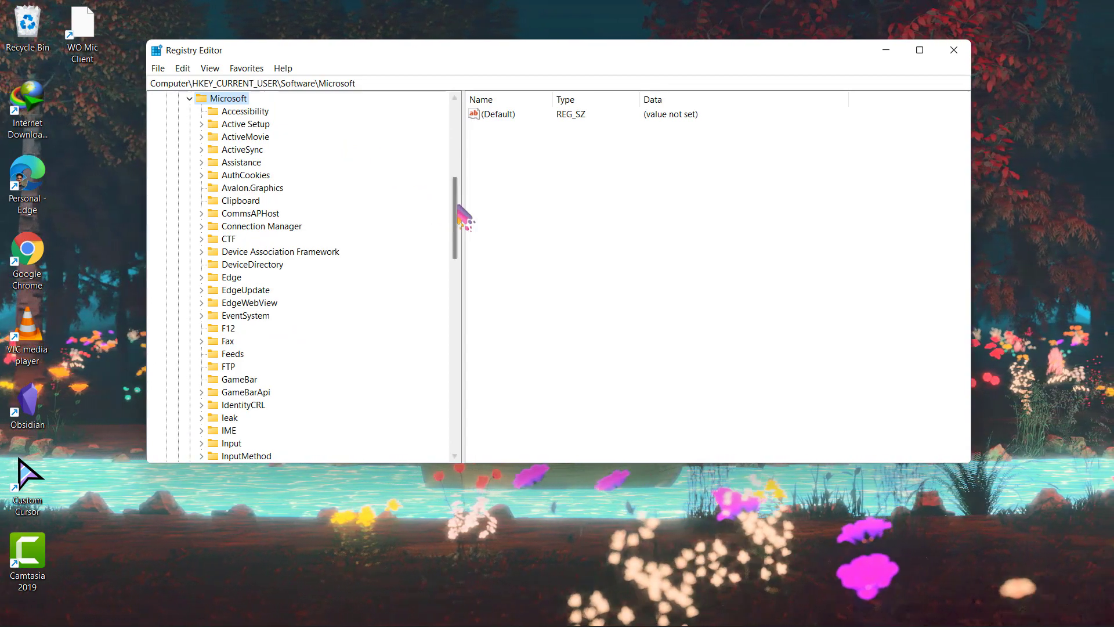
pyautogui.moveTo(460, 212); pyautogui.dragTo(459, 224)
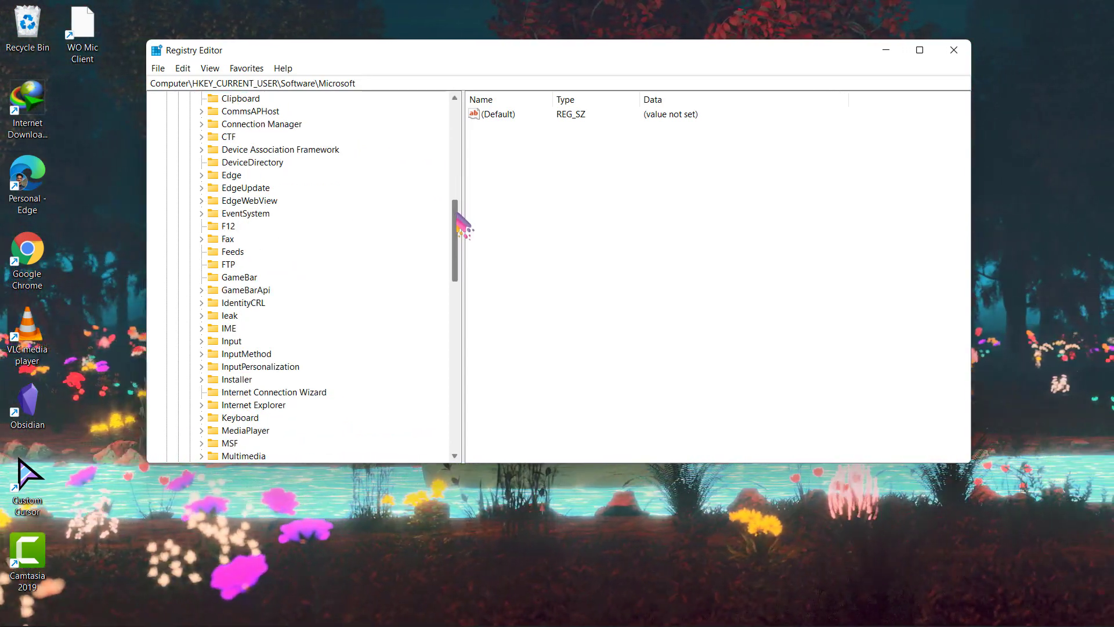
pyautogui.moveTo(460, 225)
pyautogui.mouseDown()
pyautogui.moveTo(445, 363)
pyautogui.moveTo(455, 355)
pyautogui.mouseUp()
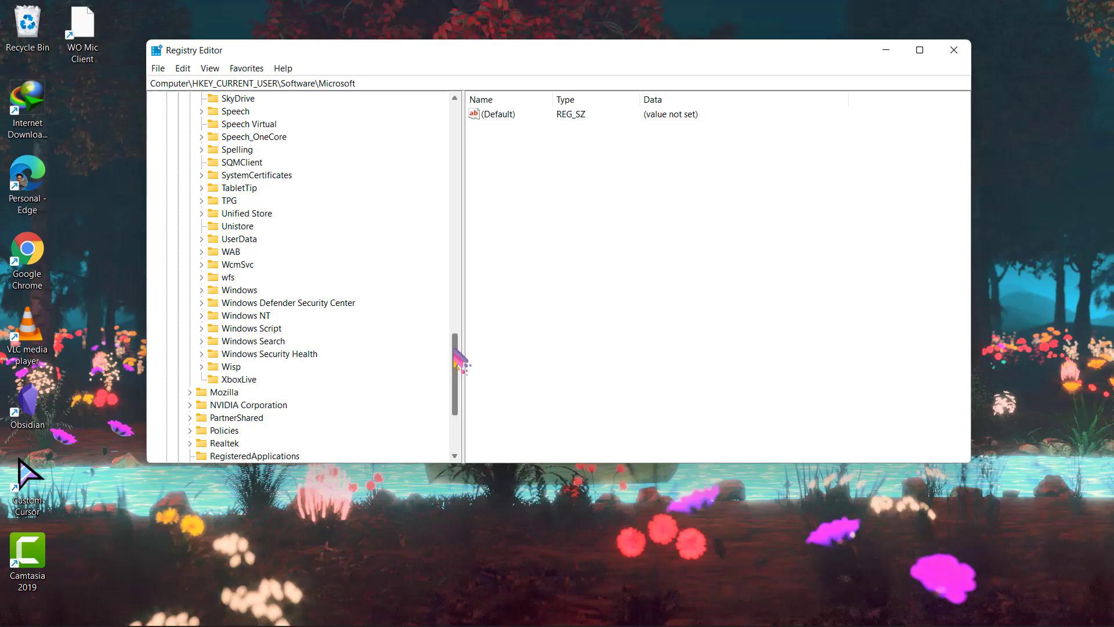
pyautogui.doubleClick(238, 293)
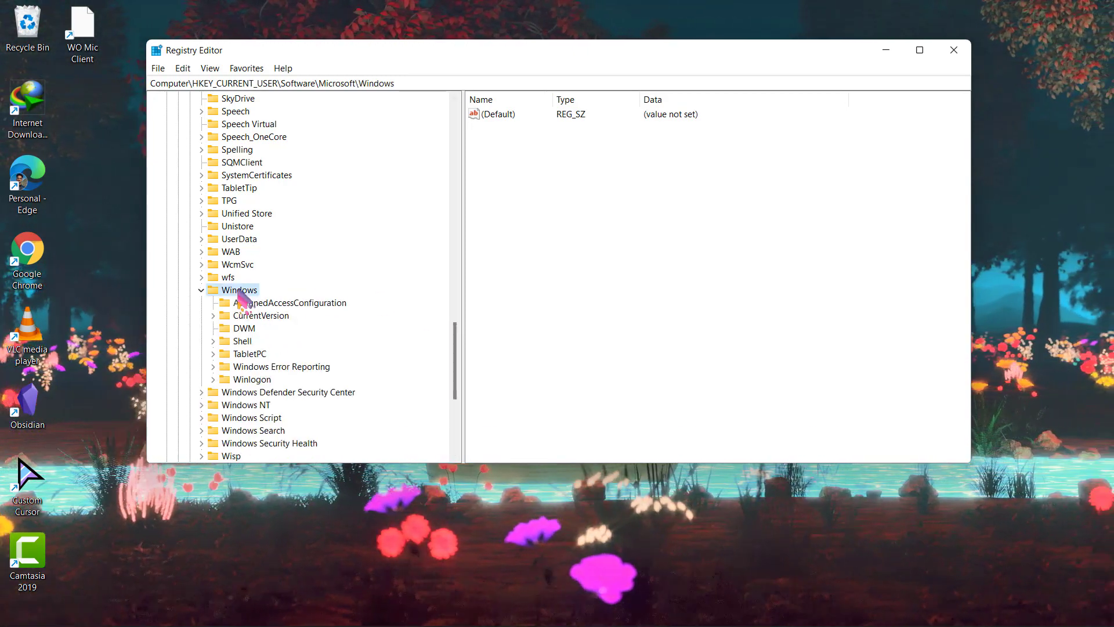
pyautogui.click(260, 315)
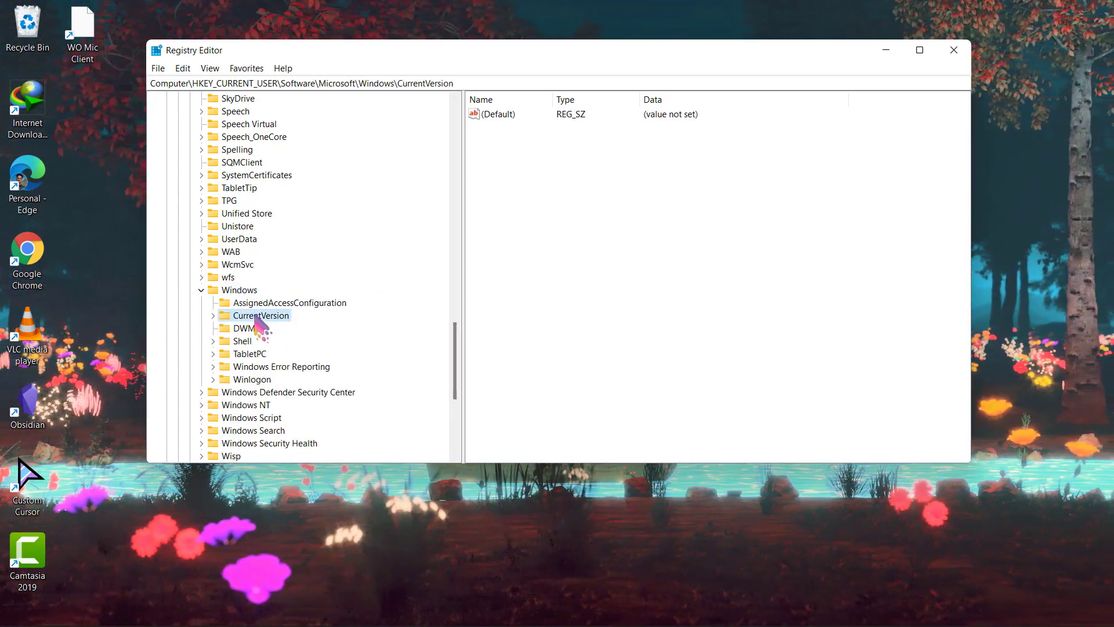
pyautogui.doubleClick(260, 315)
pyautogui.click(261, 316)
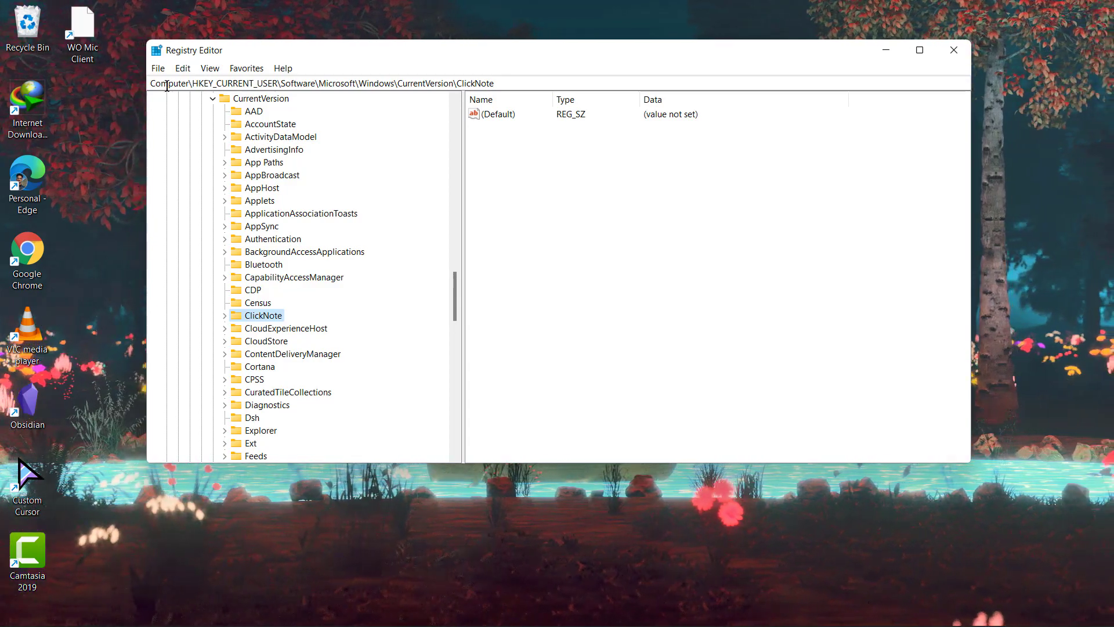
pyautogui.click(207, 88)
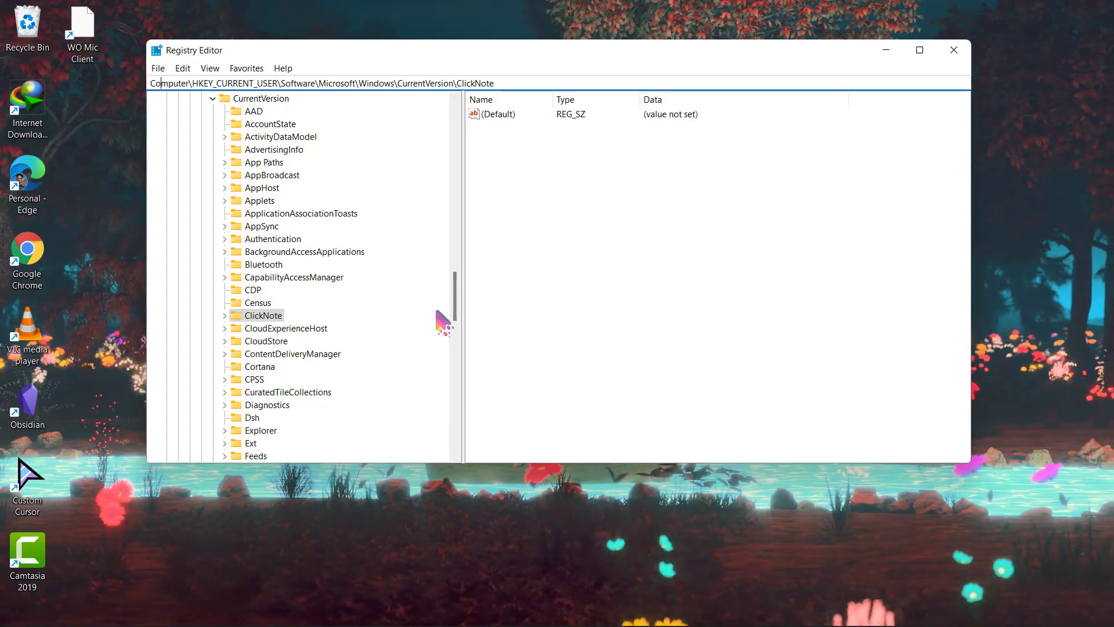
pyautogui.moveTo(455, 298); pyautogui.dragTo(309, 258)
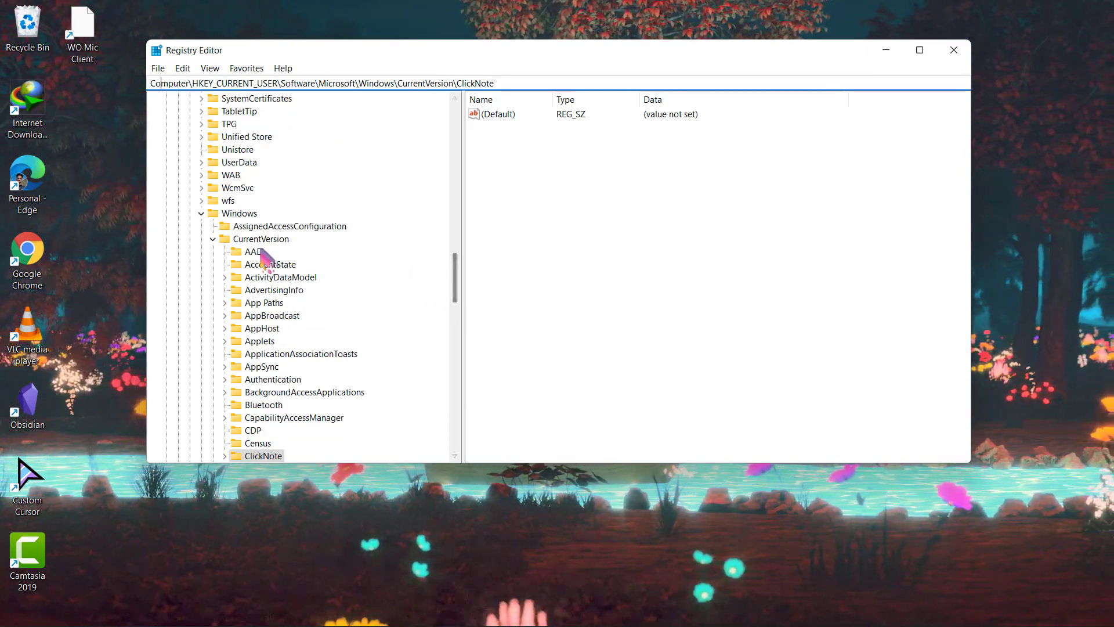
pyautogui.scroll(-5, 308, 374)
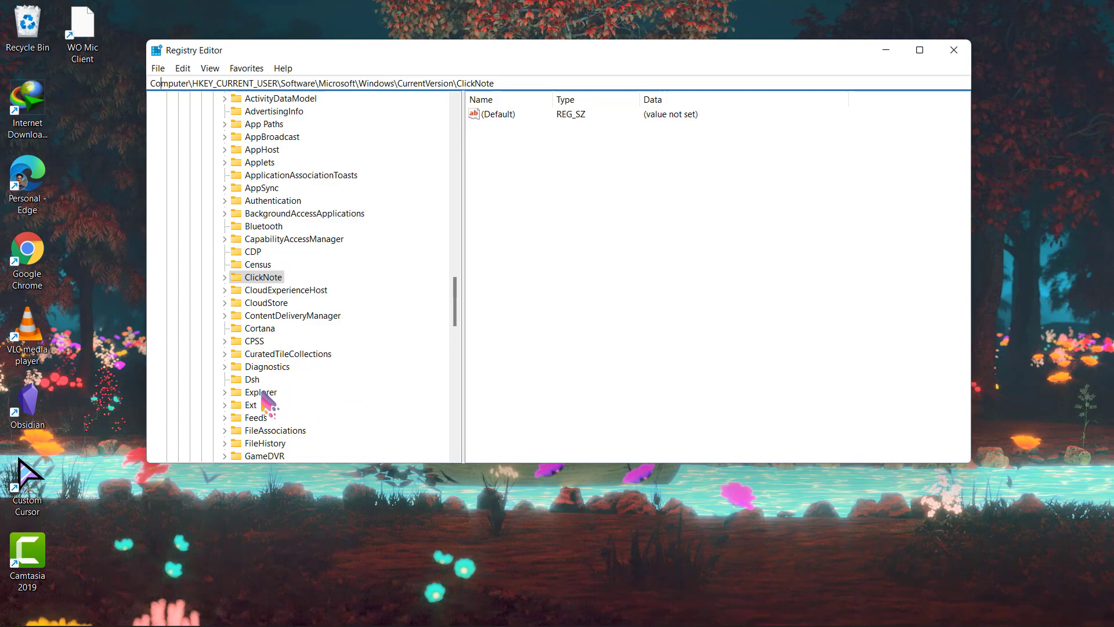
# Expand CurrentVersion's Explorer key and its Advanced subkey to list the Taskbar values
pyautogui.doubleClick(264, 394)
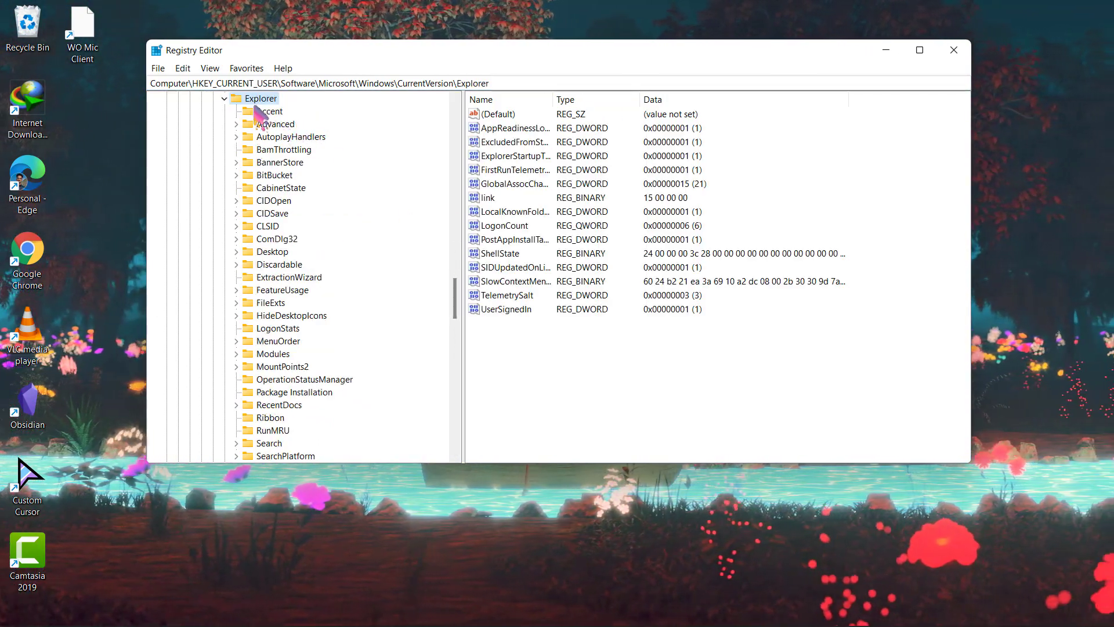
pyautogui.doubleClick(273, 125)
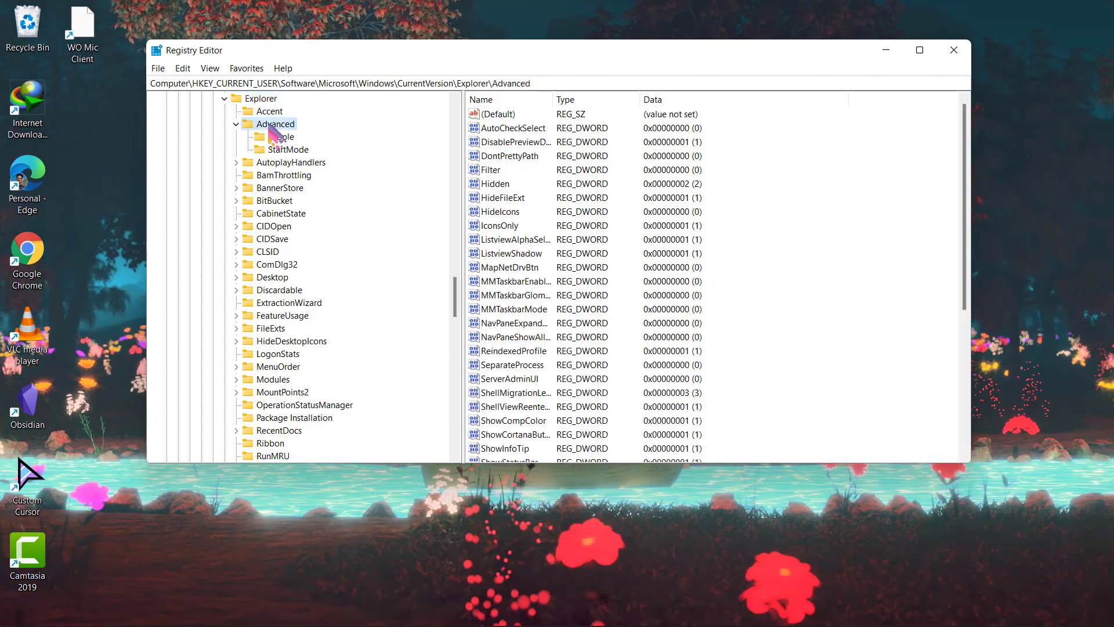
pyautogui.scroll(-5, 758, 290)
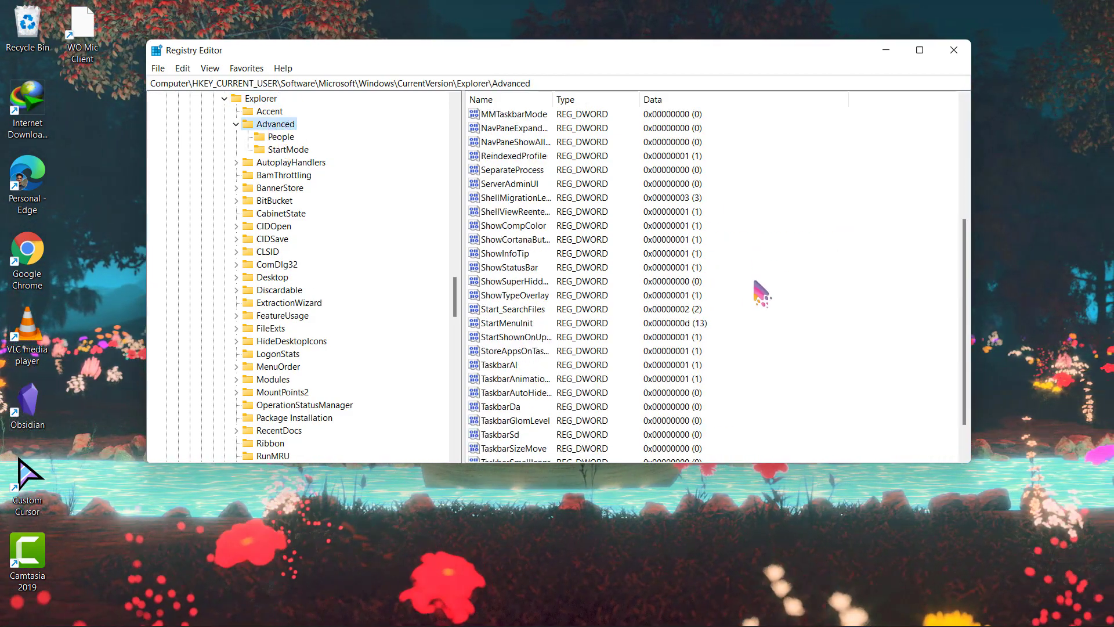
pyautogui.scroll(-2, 490, 323)
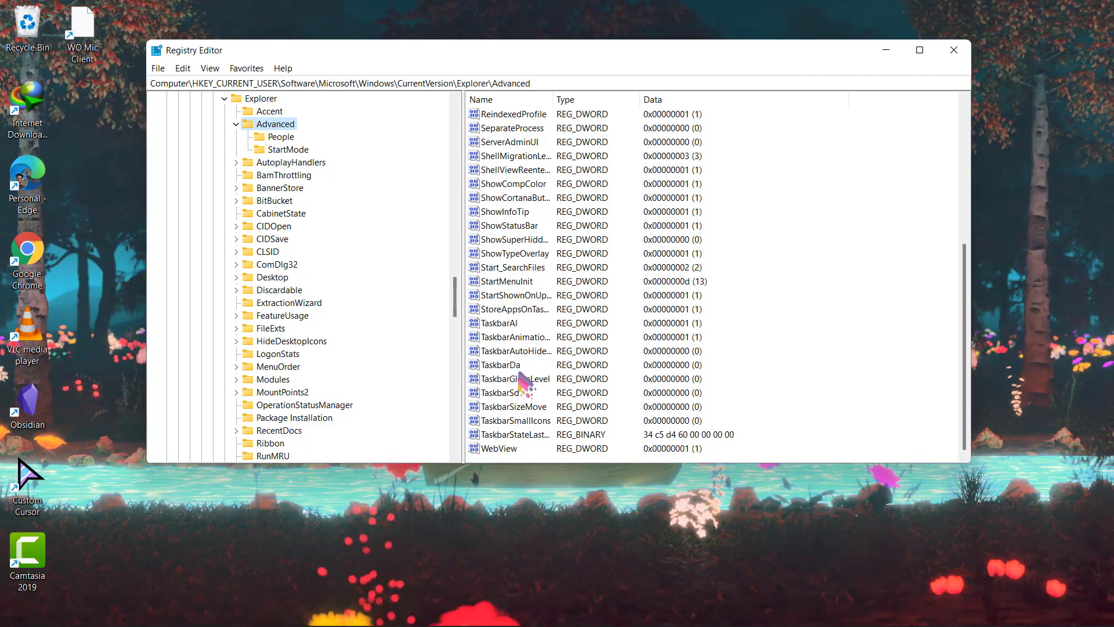
# Create a DWORD (32-bit) value named TaskbarSi in Advanced and open it for editing
pyautogui.rightClick(778, 367)
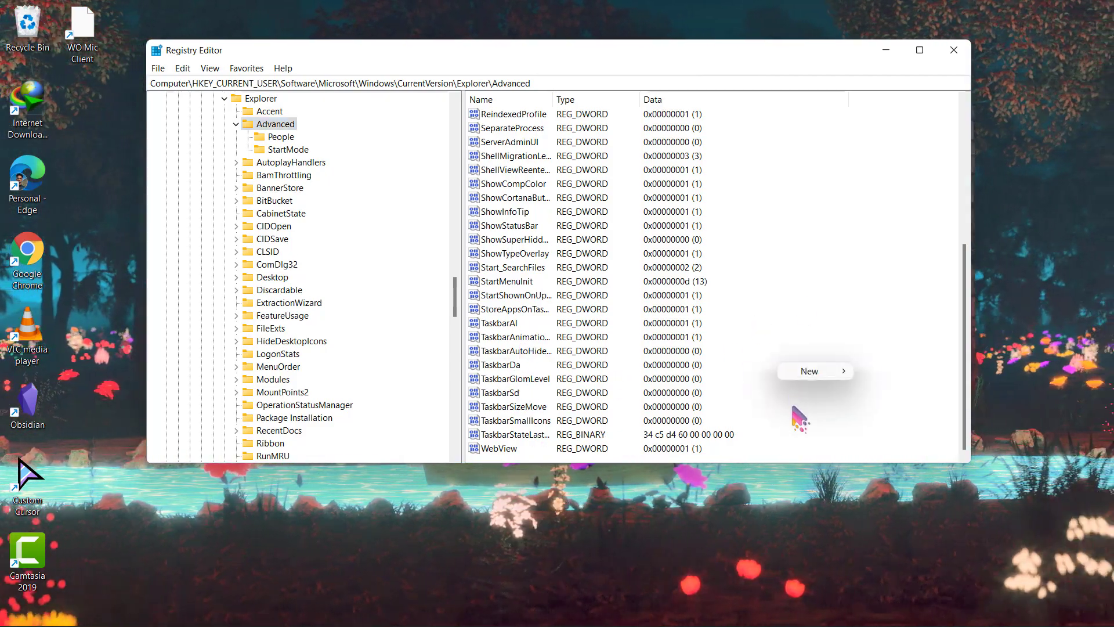
pyautogui.moveTo(810, 371)
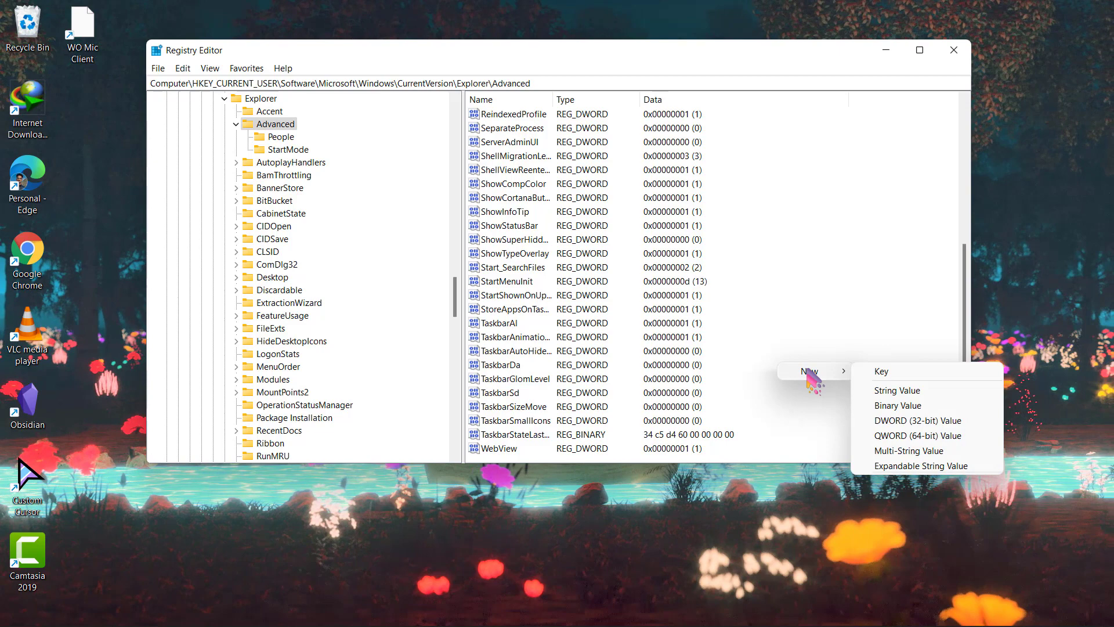
pyautogui.click(789, 556)
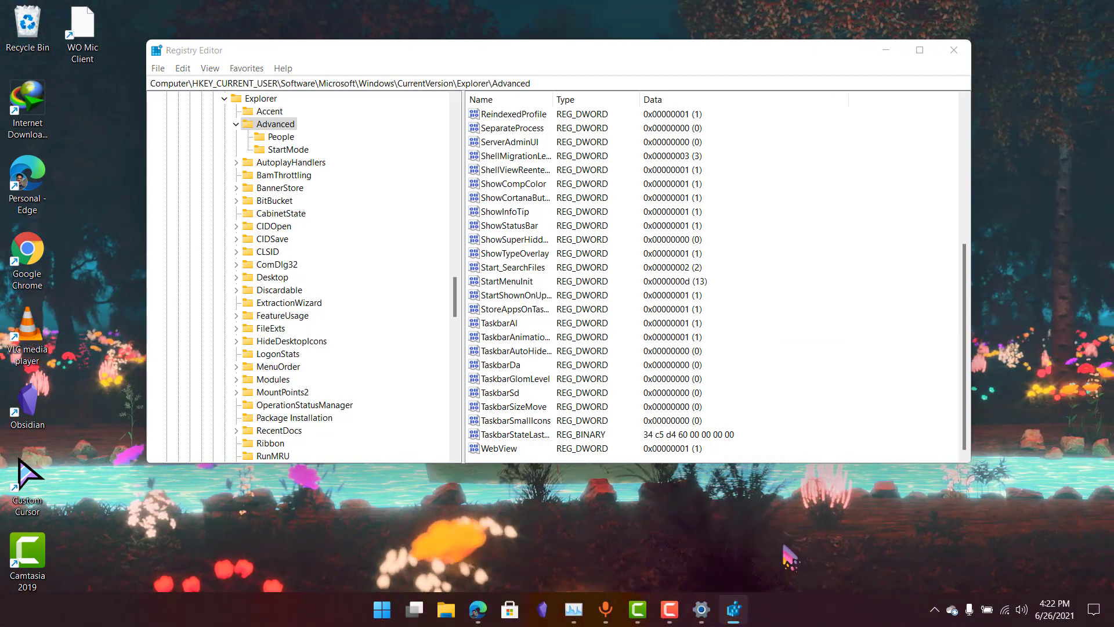
pyautogui.rightClick(858, 307)
pyautogui.moveTo(892, 313)
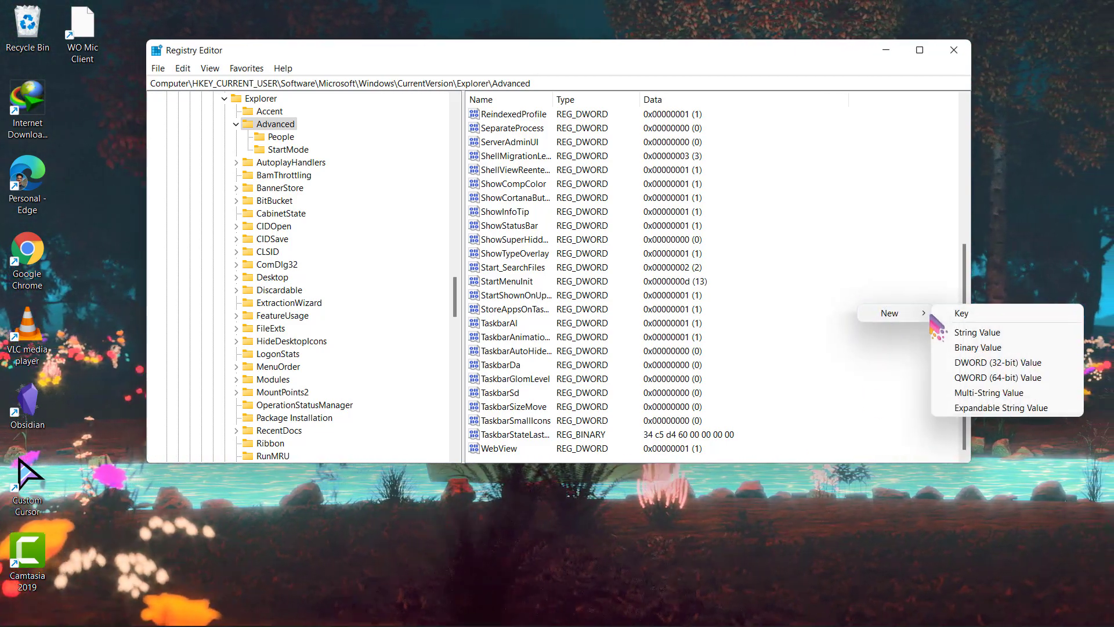
pyautogui.rightClick(807, 324)
pyautogui.rightClick(790, 268)
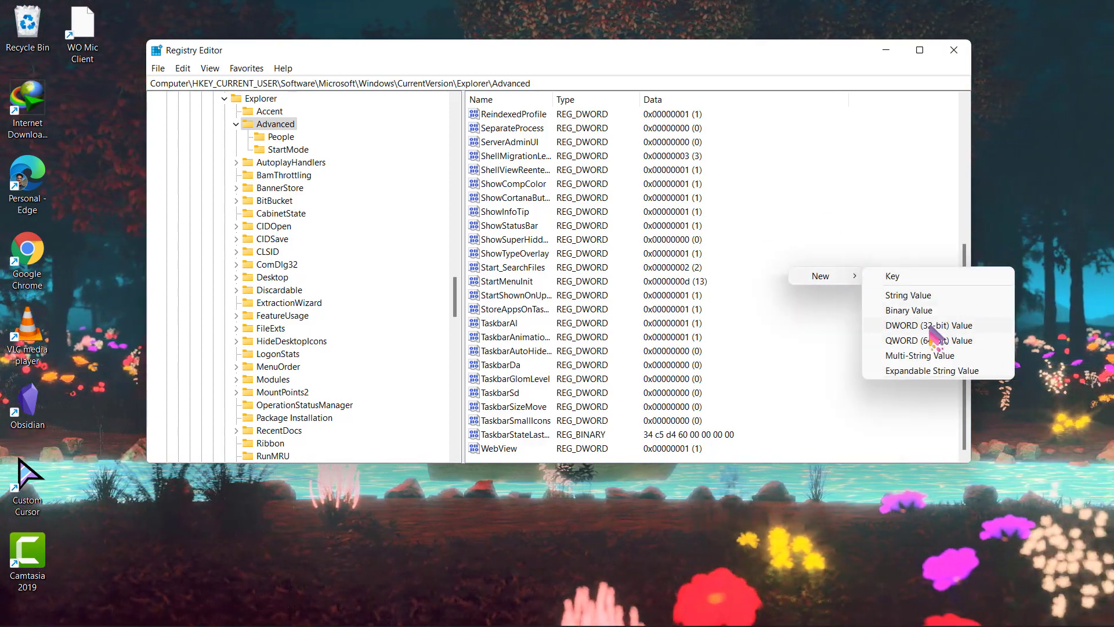
pyautogui.click(929, 328)
pyautogui.write('TaskbarSi')
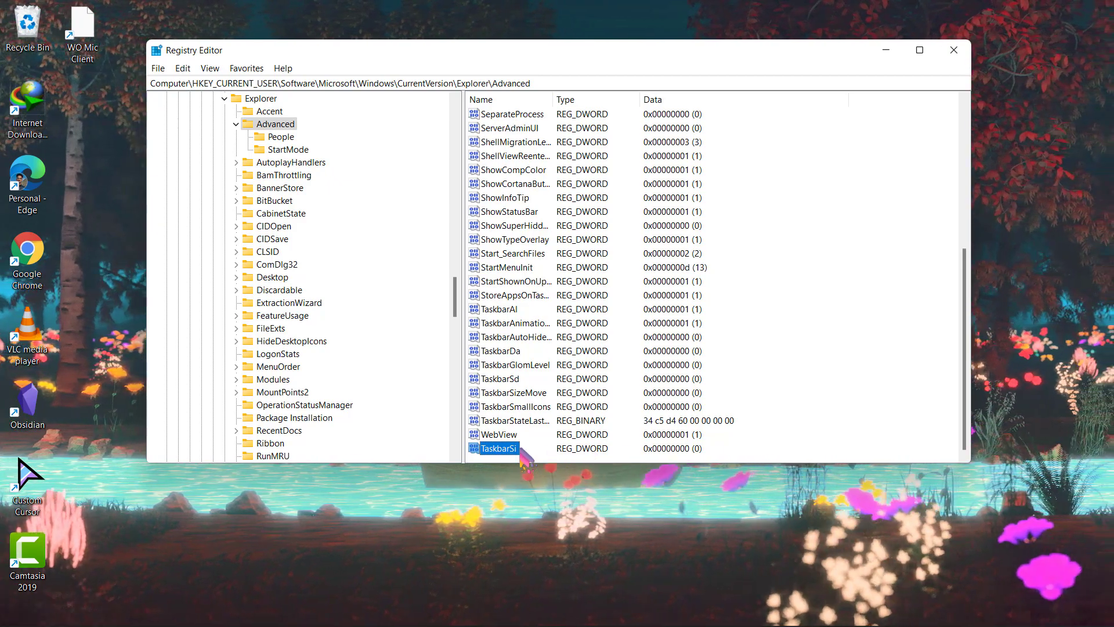
pyautogui.doubleClick(502, 448)
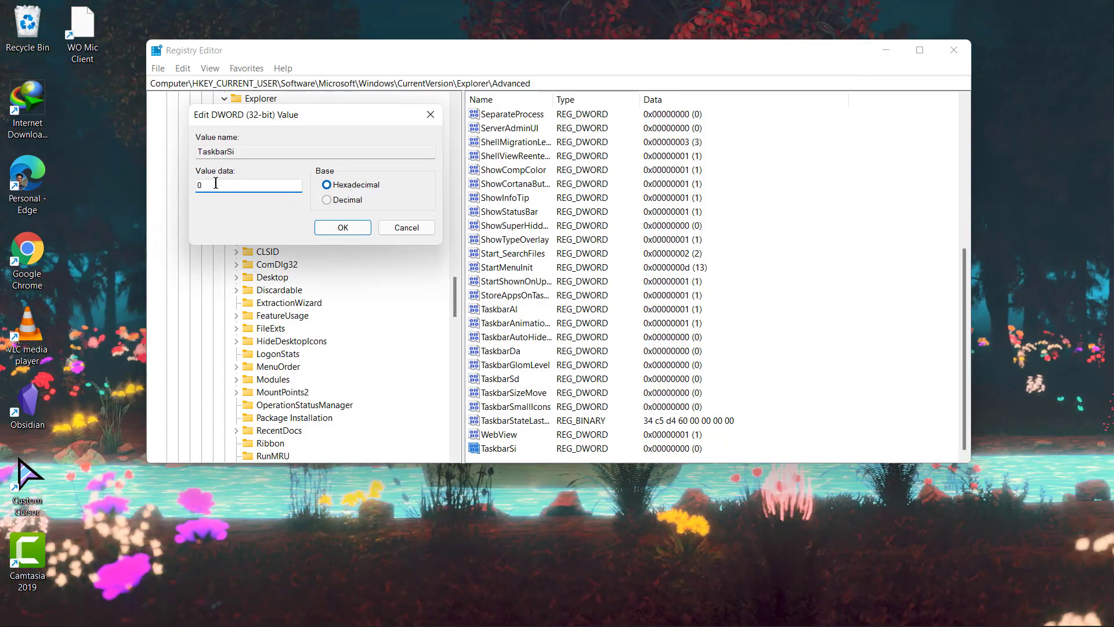
# Enter 0 as TaskbarSi's value data and confirm with OK
pyautogui.moveTo(216, 182); pyautogui.dragTo(190, 185)
pyautogui.write('0')
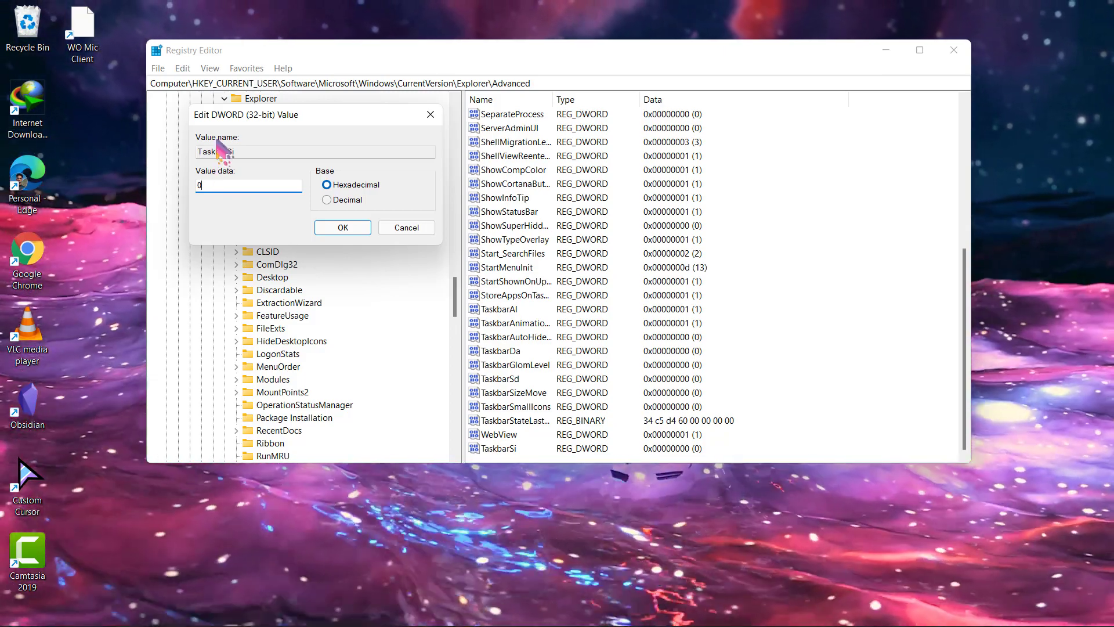
pyautogui.click(349, 228)
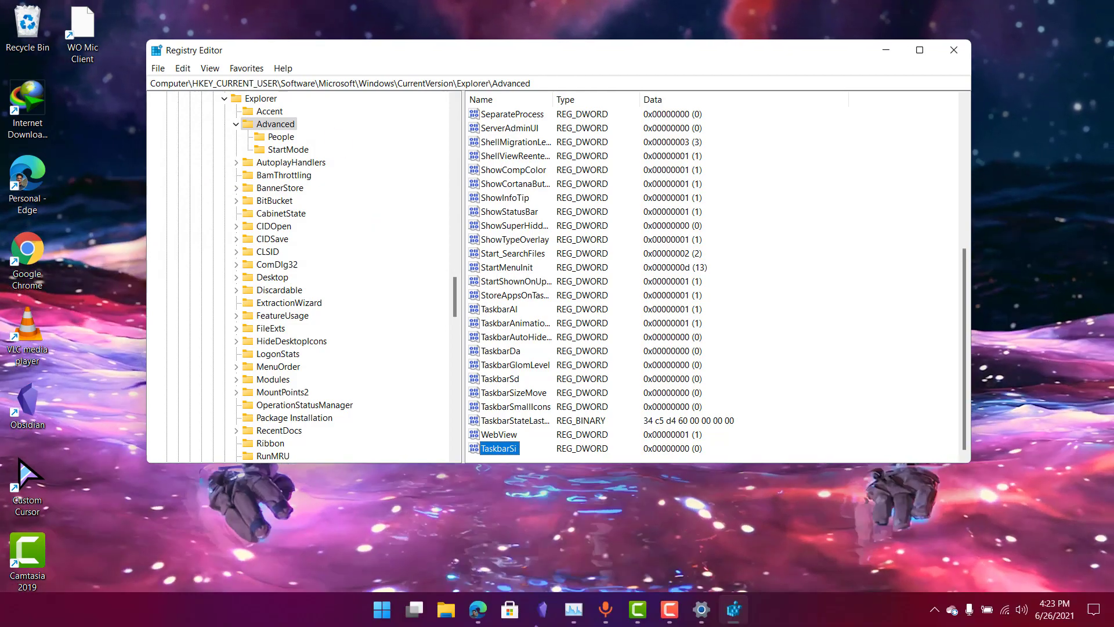
# Restart the Windows Explorer process from Task Manager, then minimize Task Manager
pyautogui.rightClick(802, 615)
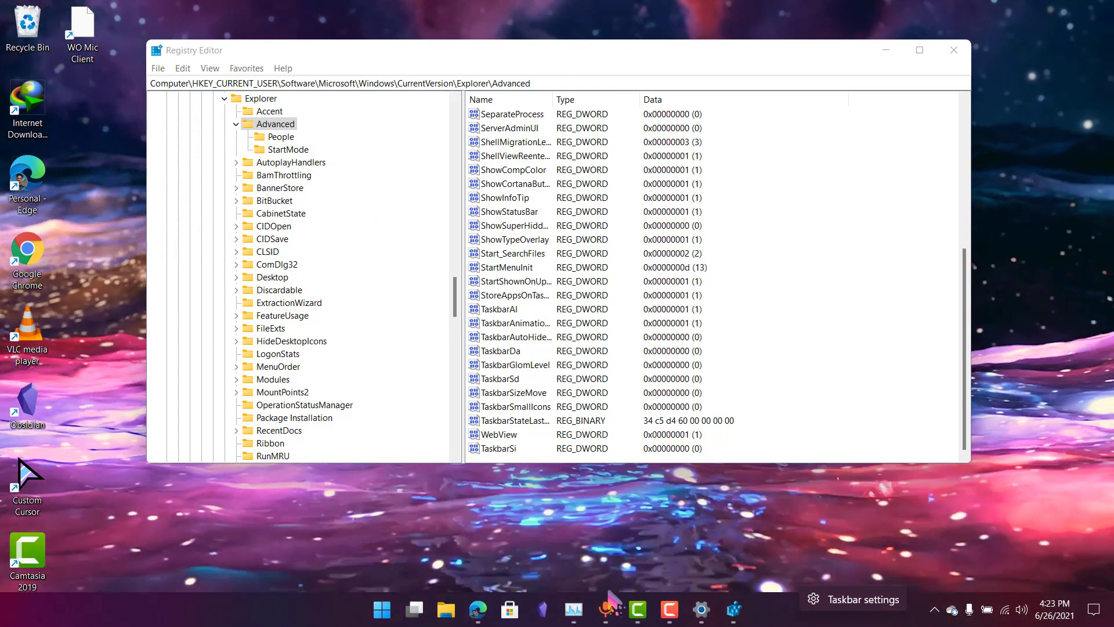
pyautogui.click(575, 610)
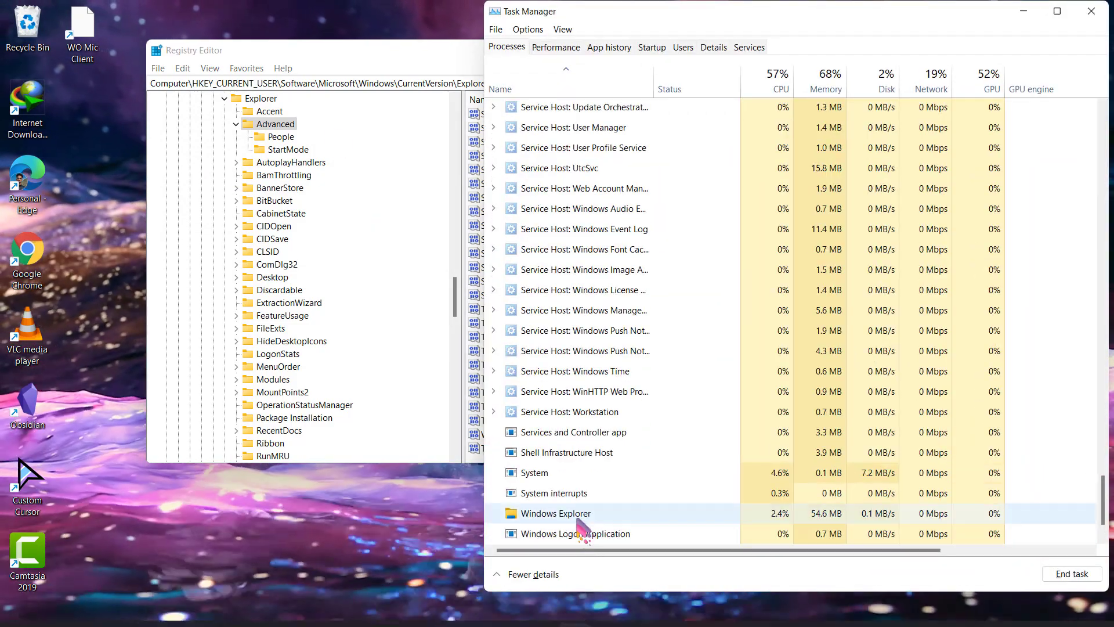
pyautogui.rightClick(599, 514)
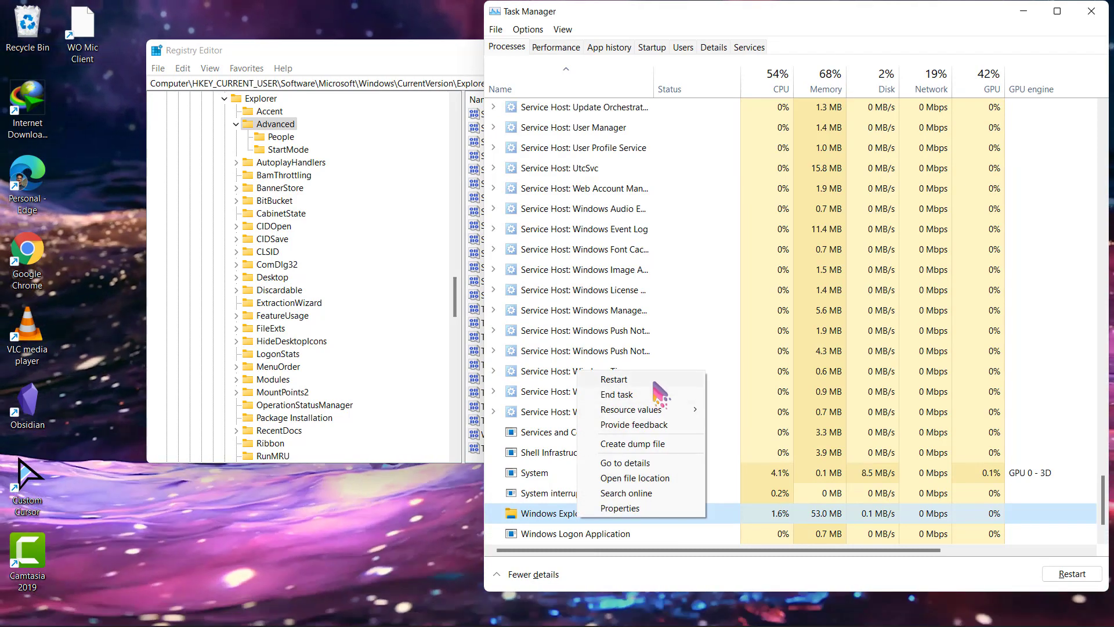
pyautogui.click(639, 379)
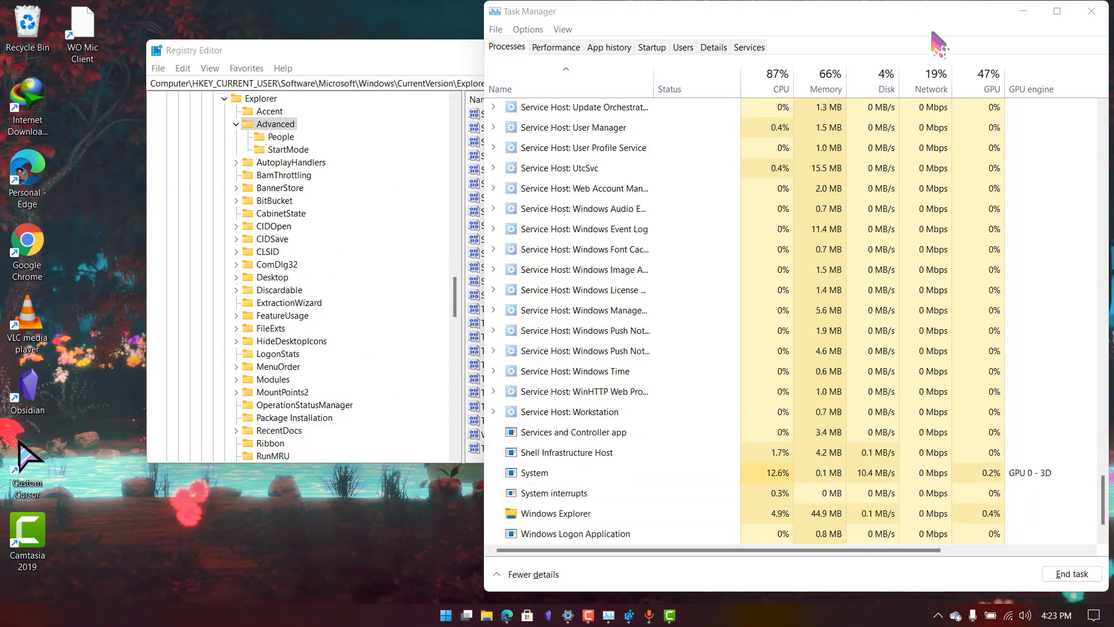
pyautogui.click(1024, 13)
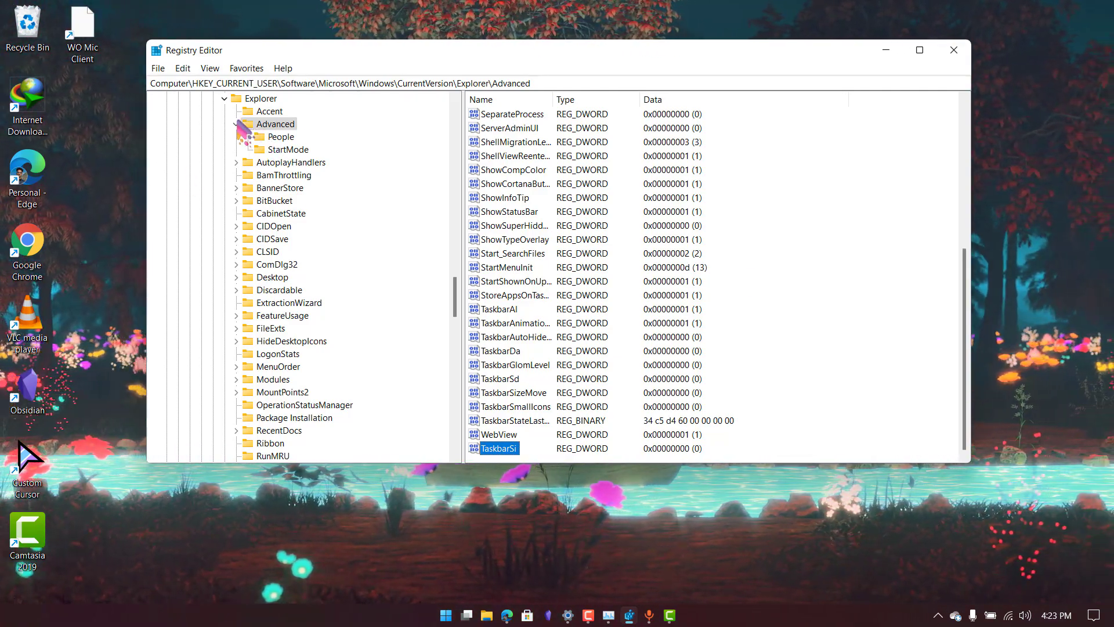
# Collapse Advanced and select Explorer's StuckRects3 key to reveal its Settings binary value
pyautogui.click(236, 123)
pyautogui.click(225, 99)
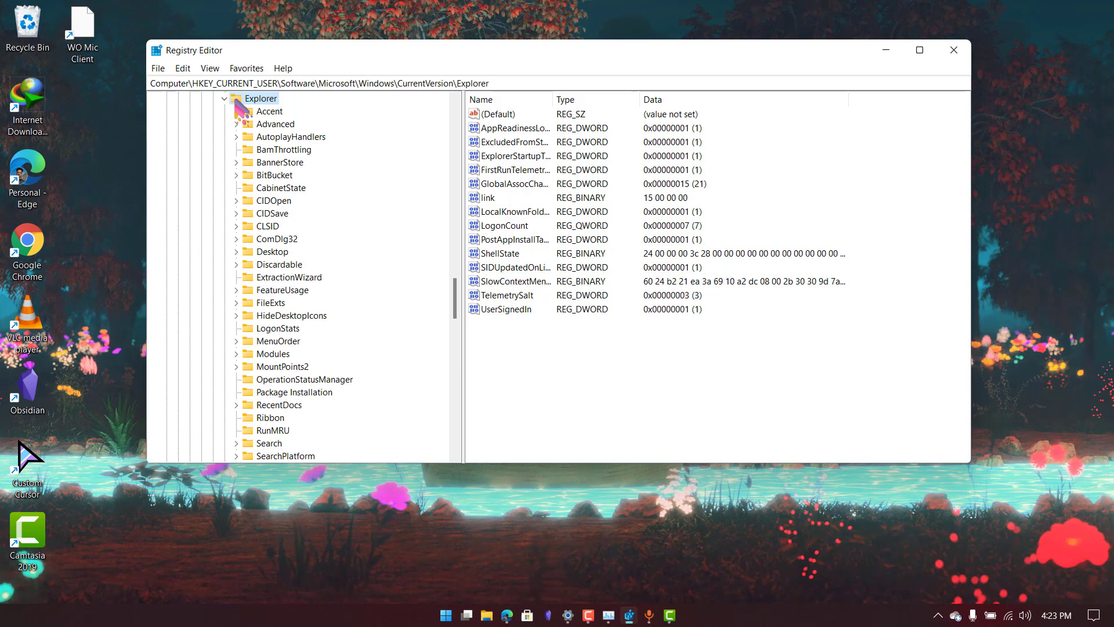
pyautogui.moveTo(150, 84); pyautogui.dragTo(532, 87)
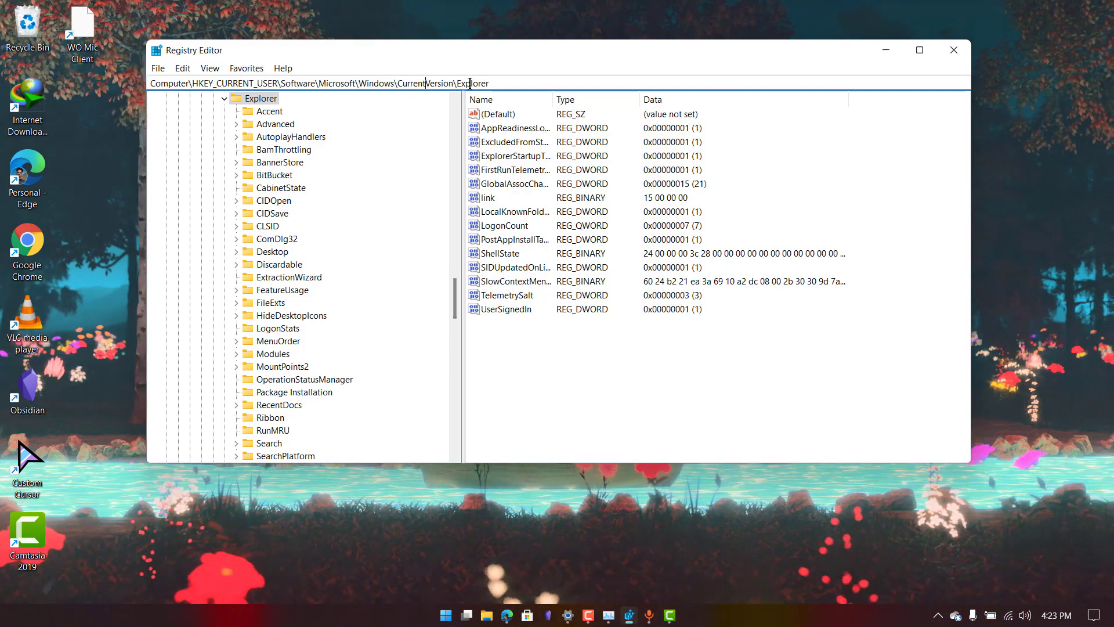
pyautogui.scroll(-2, 267, 142)
pyautogui.scroll(-3, 277, 275)
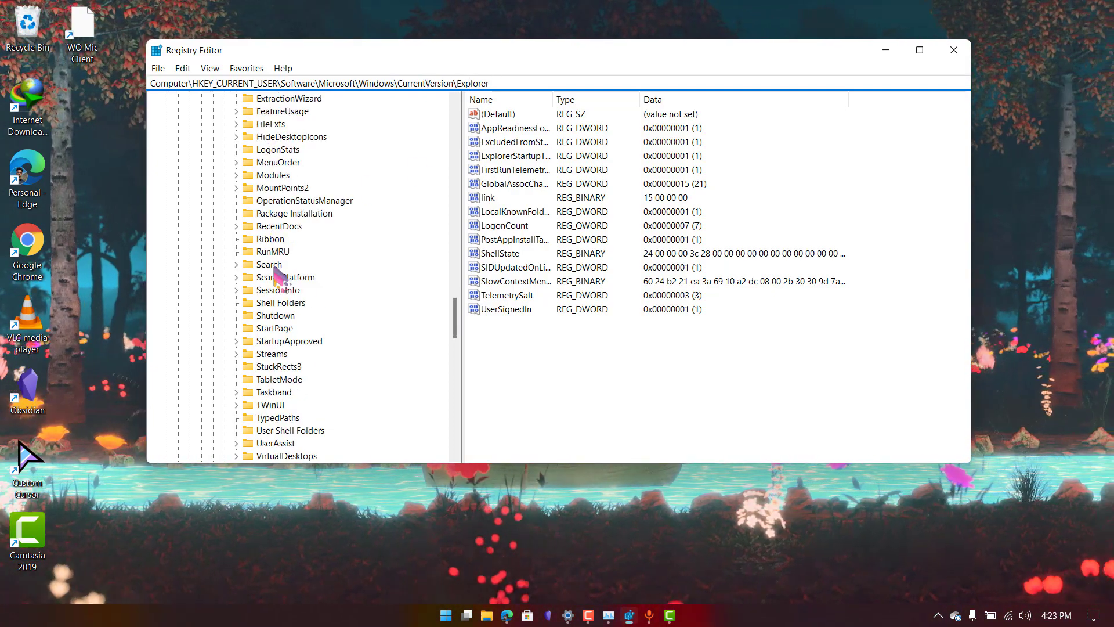
pyautogui.scroll(-5, 297, 322)
pyautogui.scroll(2, 322, 348)
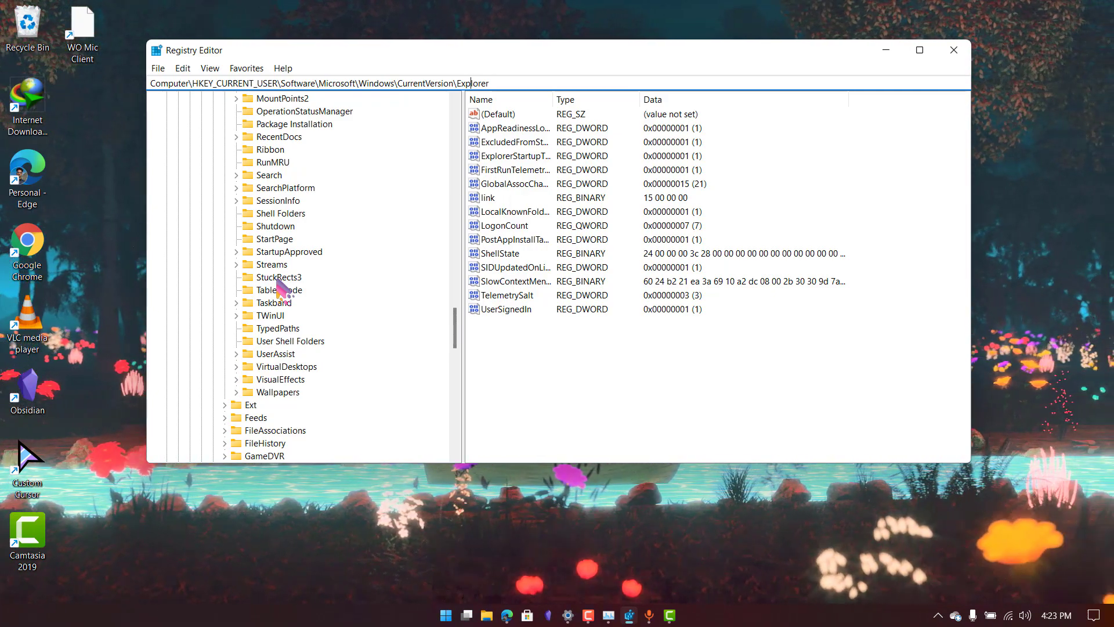
pyautogui.click(278, 278)
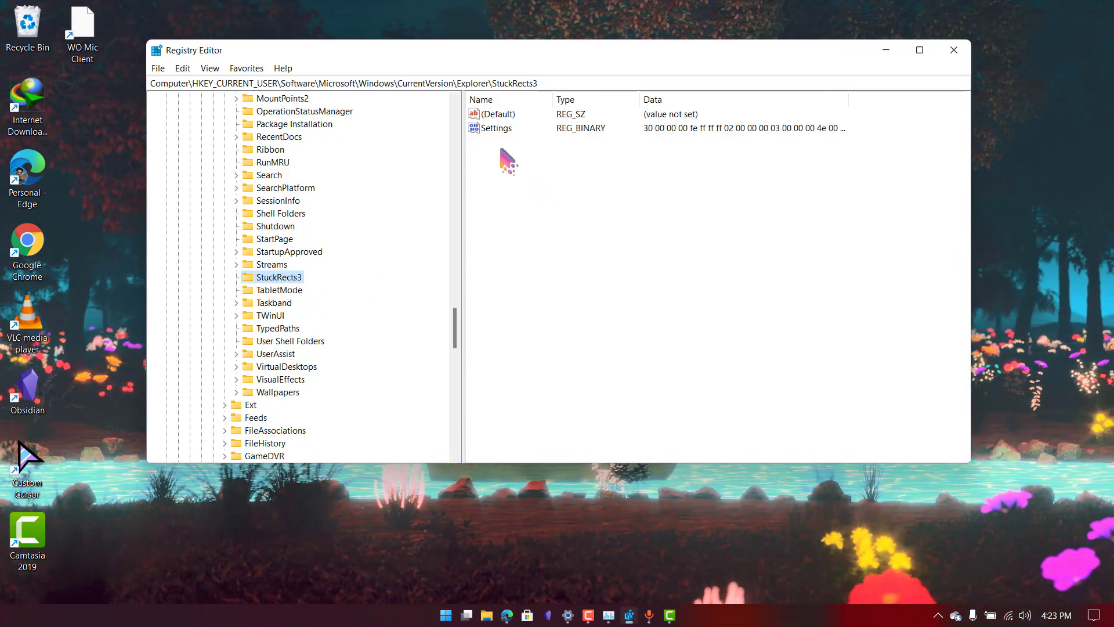
pyautogui.rightClick(520, 197)
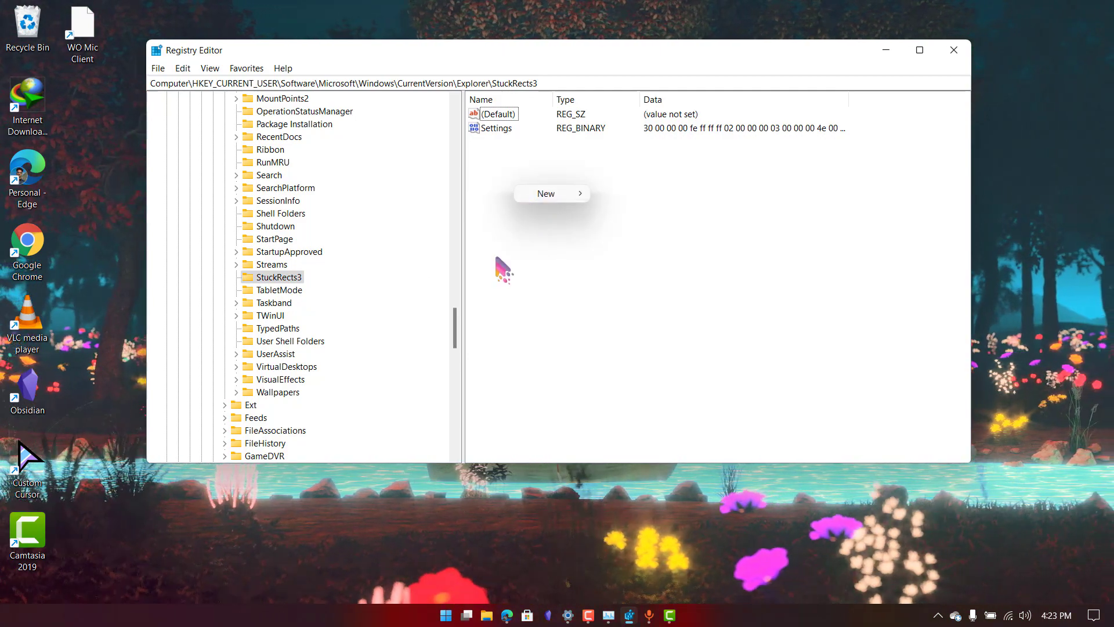
pyautogui.click(497, 261)
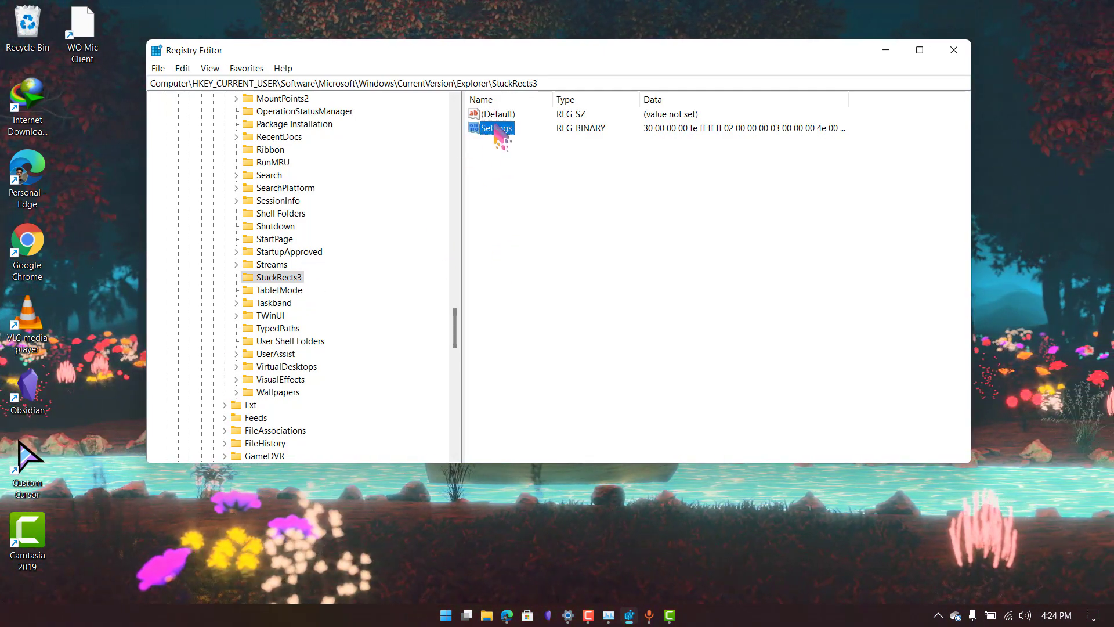
# Change the 03 byte in row 00000008 of StuckRects3 Settings to 01 and save
pyautogui.doubleClick(498, 129)
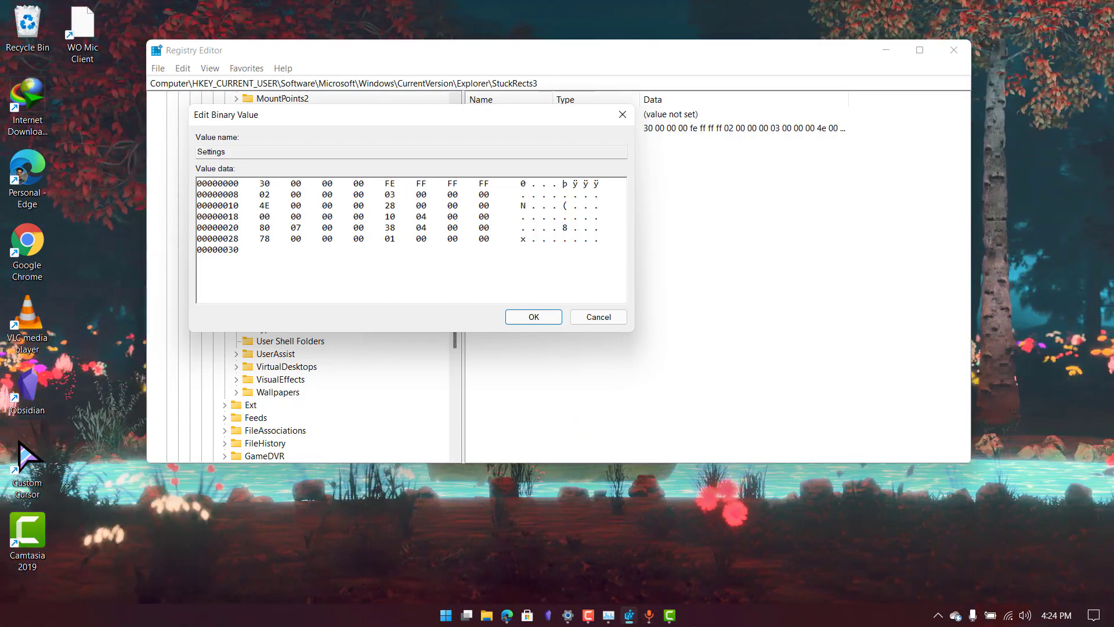
pyautogui.click(389, 194)
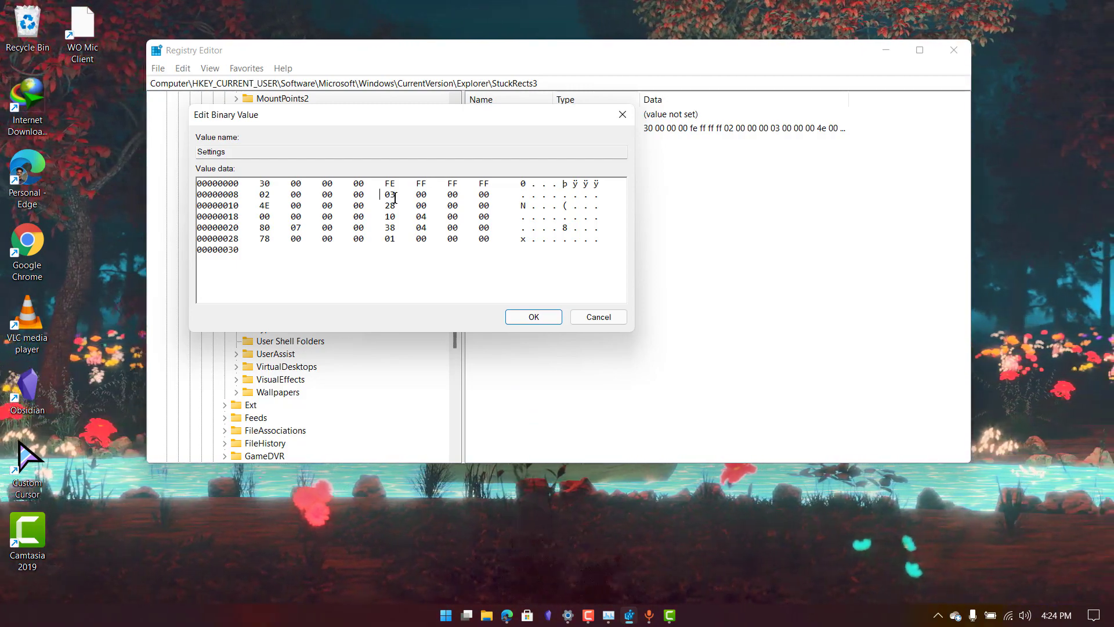
pyautogui.doubleClick(393, 195)
pyautogui.write('1')
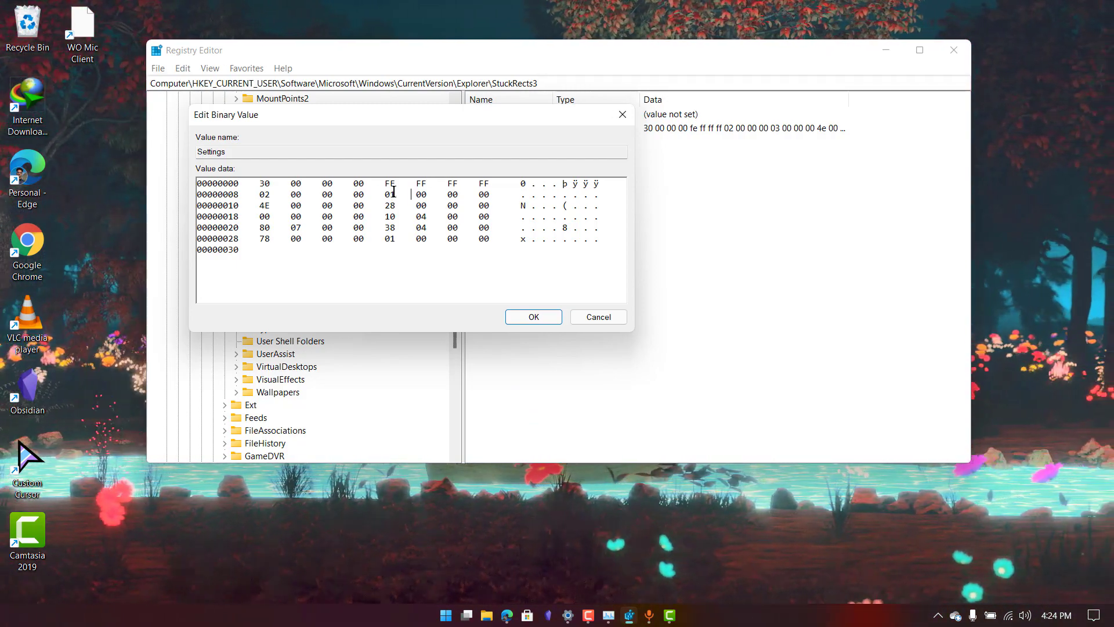
pyautogui.write('01')
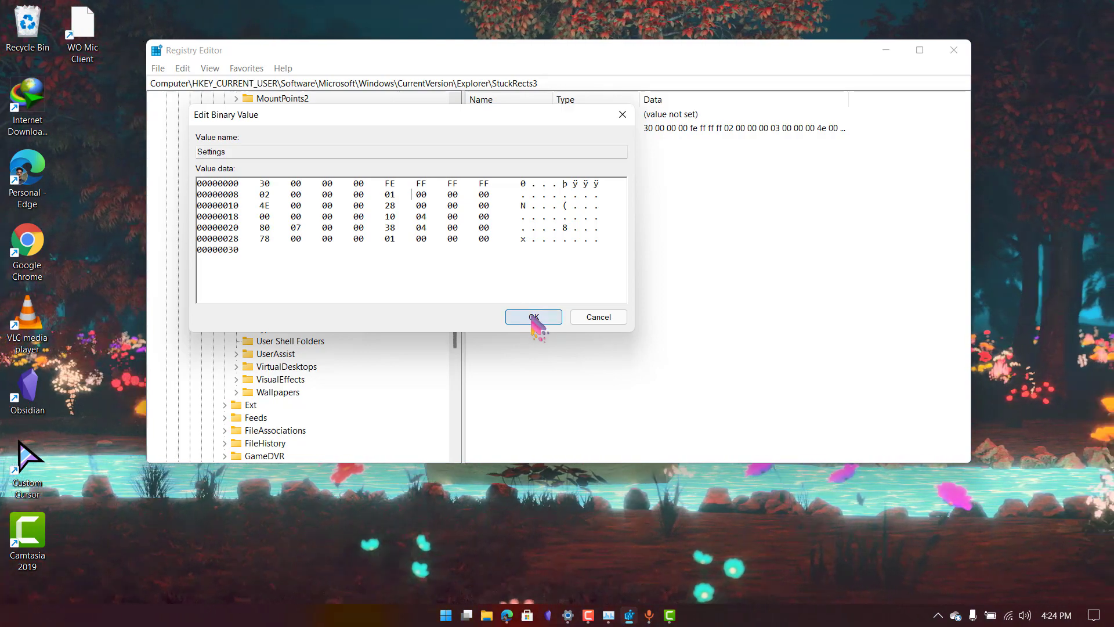
pyautogui.click(533, 317)
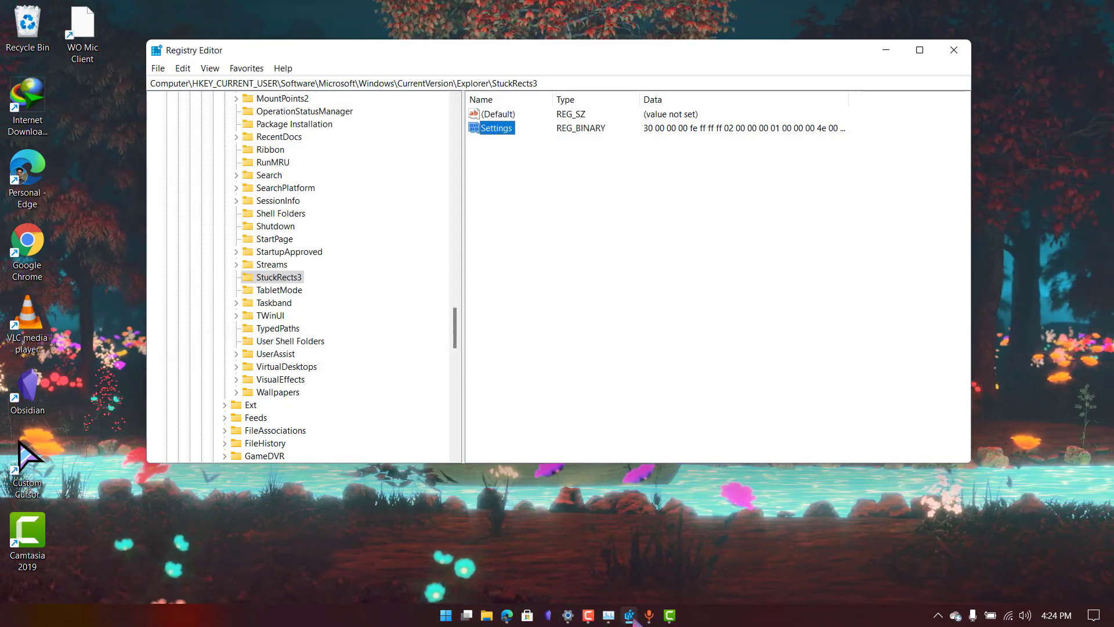
# Restart Windows Explorer from Task Manager again to move the taskbar to the top
pyautogui.click(610, 615)
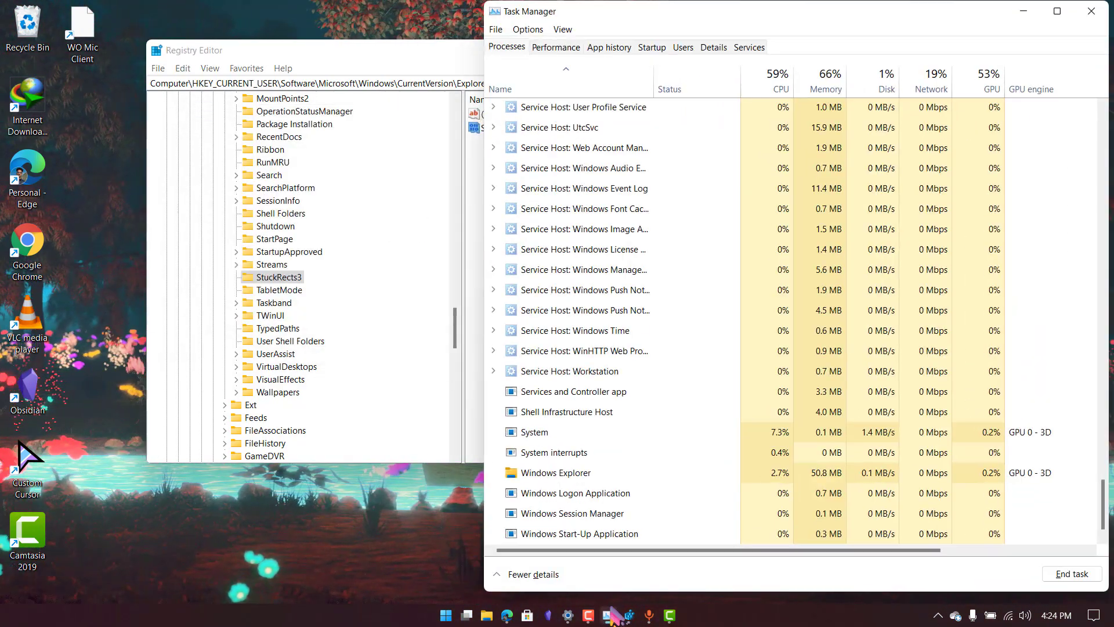
pyautogui.rightClick(544, 473)
pyautogui.click(583, 331)
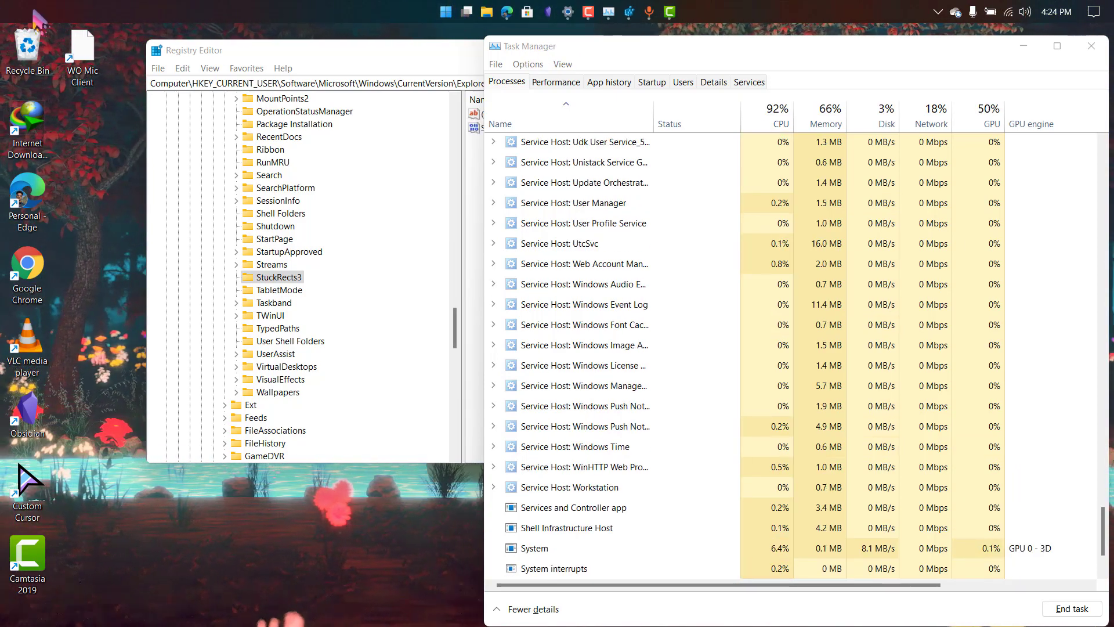
# In Taskbar settings, switch the alignment to Left and back to Center
pyautogui.rightClick(837, 12)
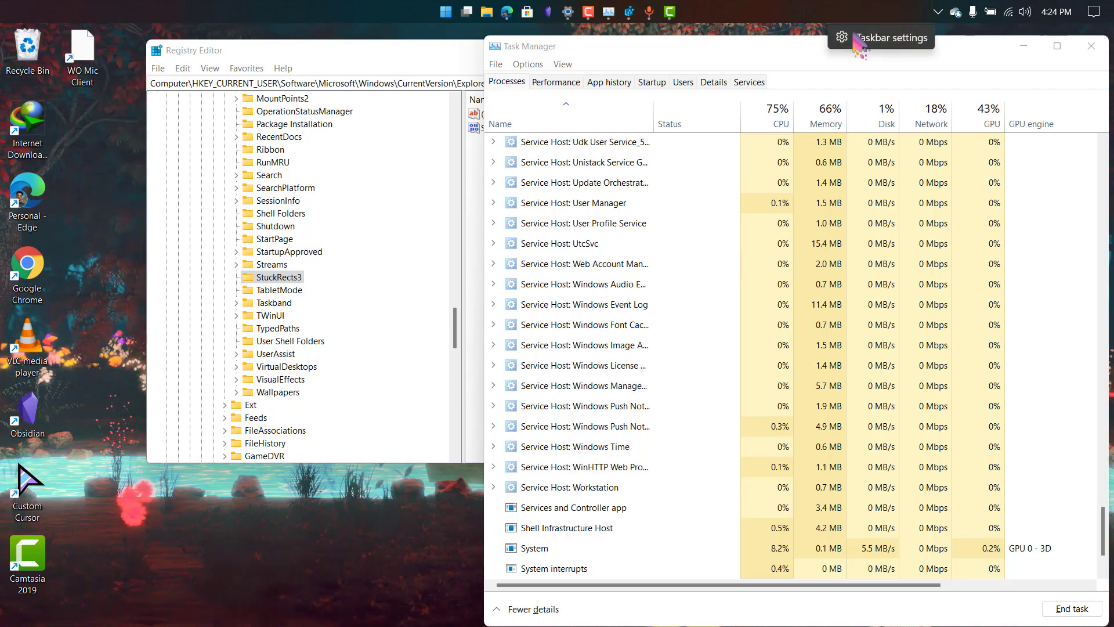
pyautogui.click(858, 40)
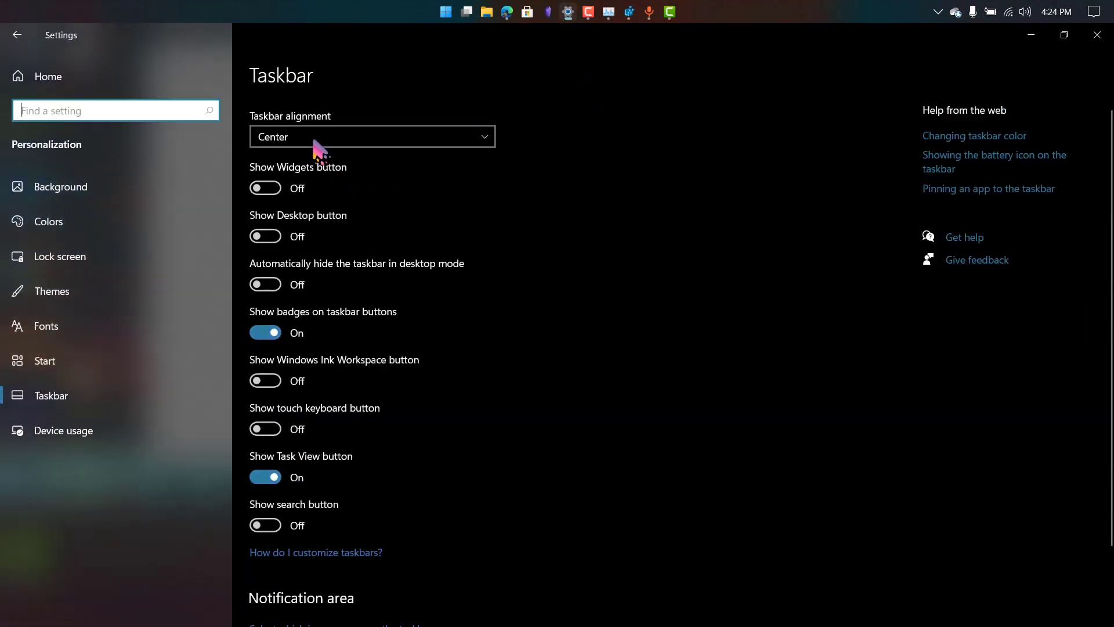
pyautogui.click(294, 146)
pyautogui.click(301, 116)
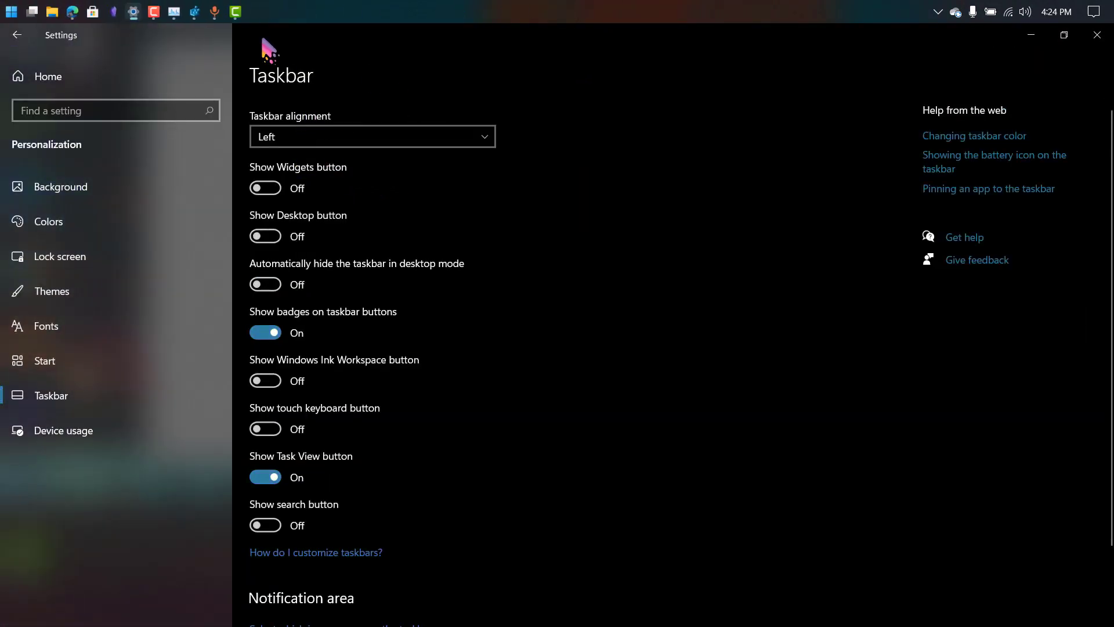
pyautogui.click(301, 140)
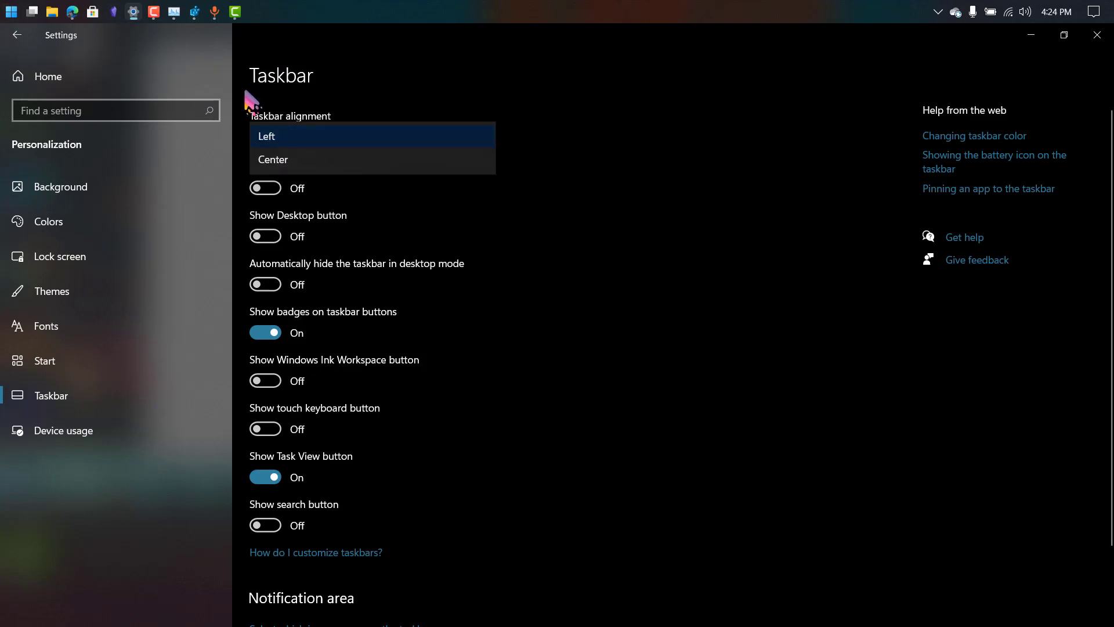
pyautogui.click(332, 162)
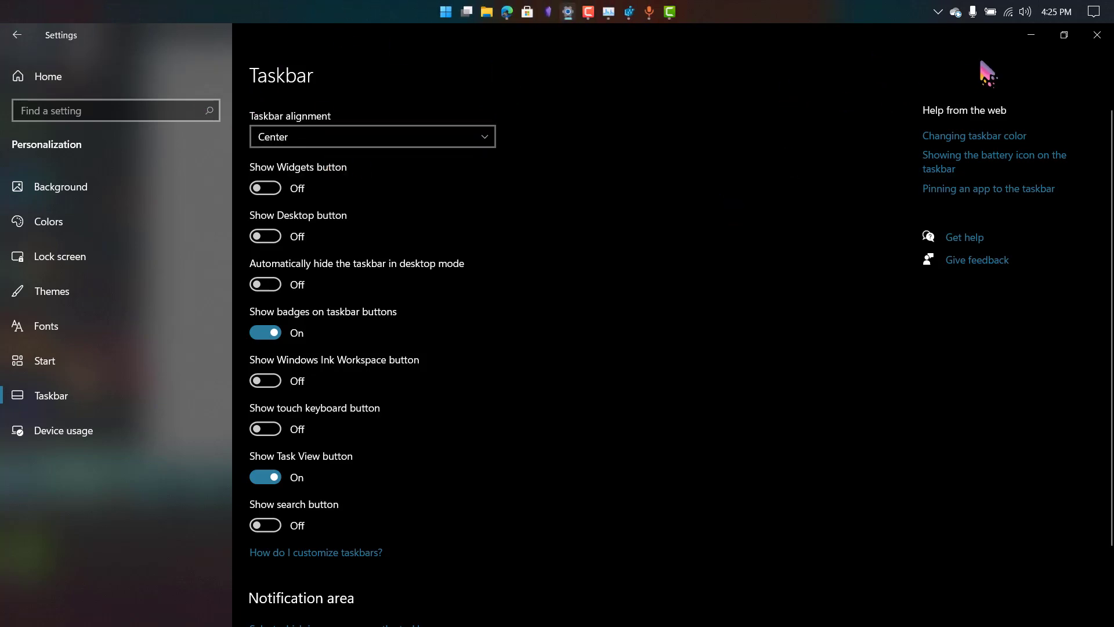
pyautogui.click(1099, 38)
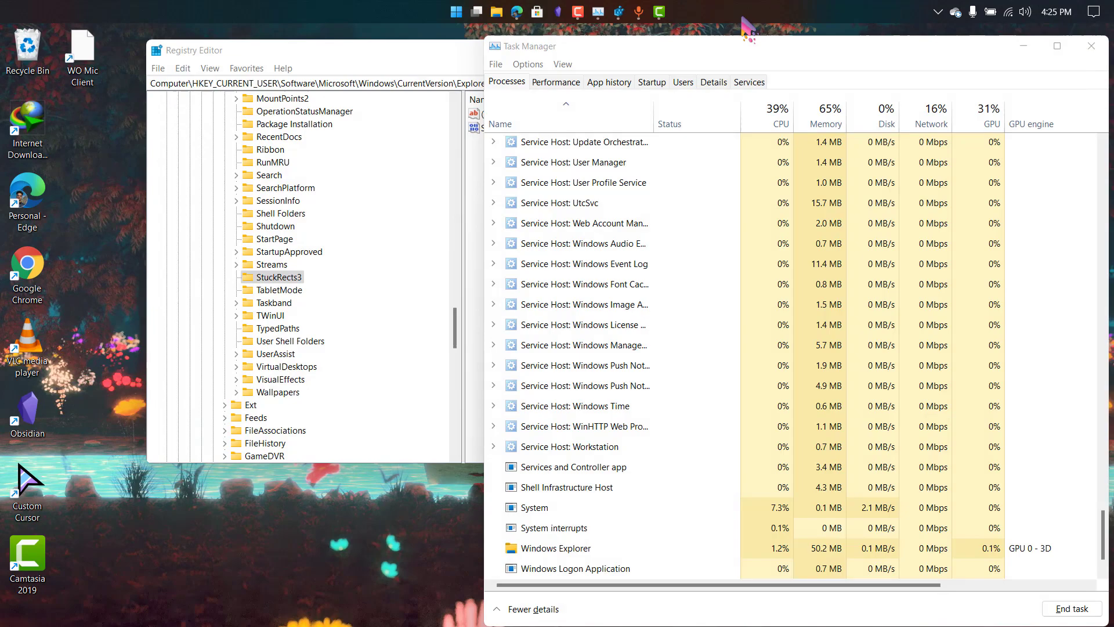
# Turn on 'Automatically hide the taskbar' in Settings, then close Settings
pyautogui.press('super+i')
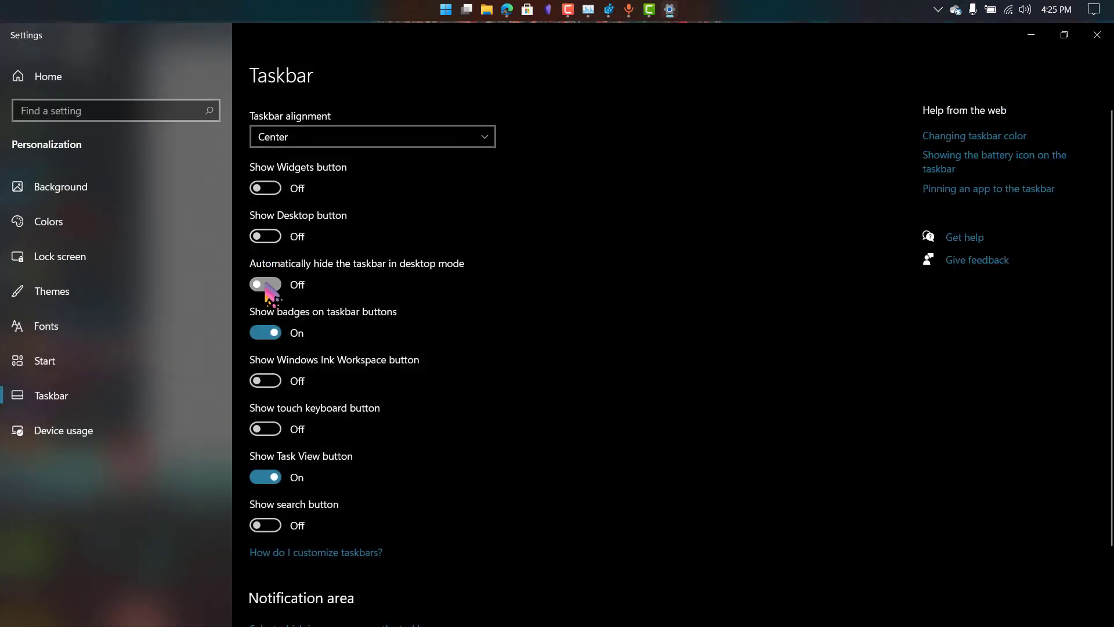
pyautogui.click(265, 285)
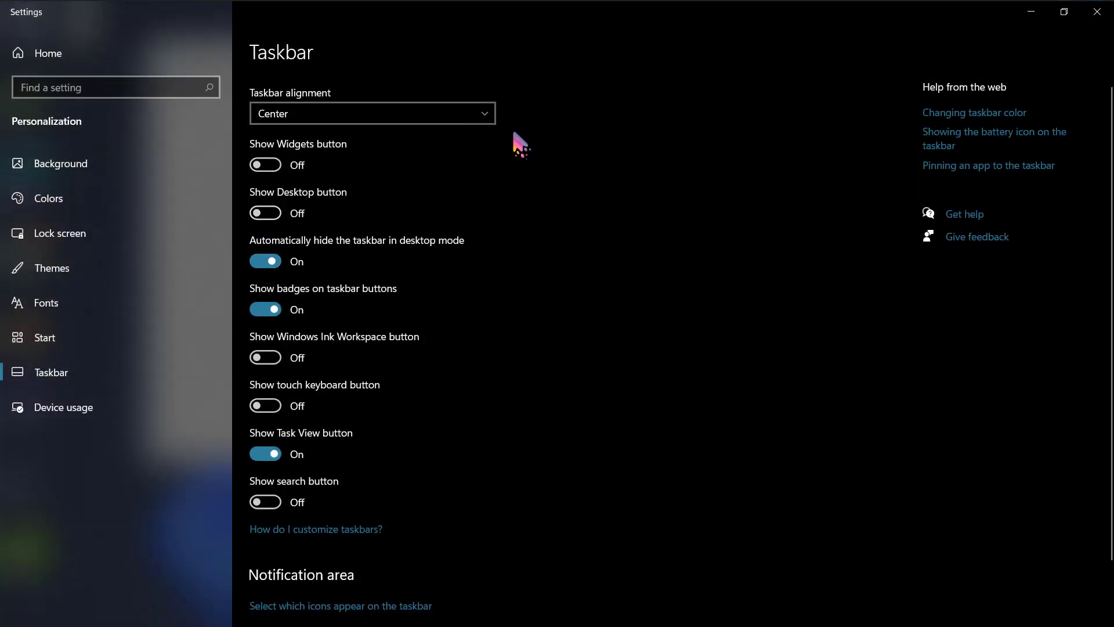
pyautogui.click(1031, 13)
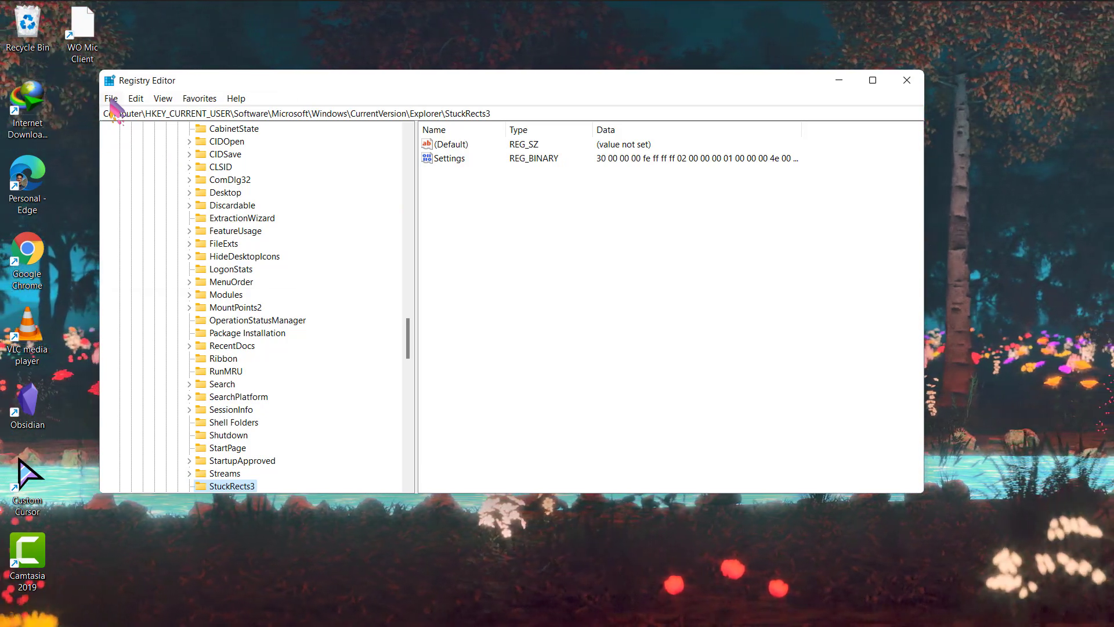
pyautogui.click(111, 98)
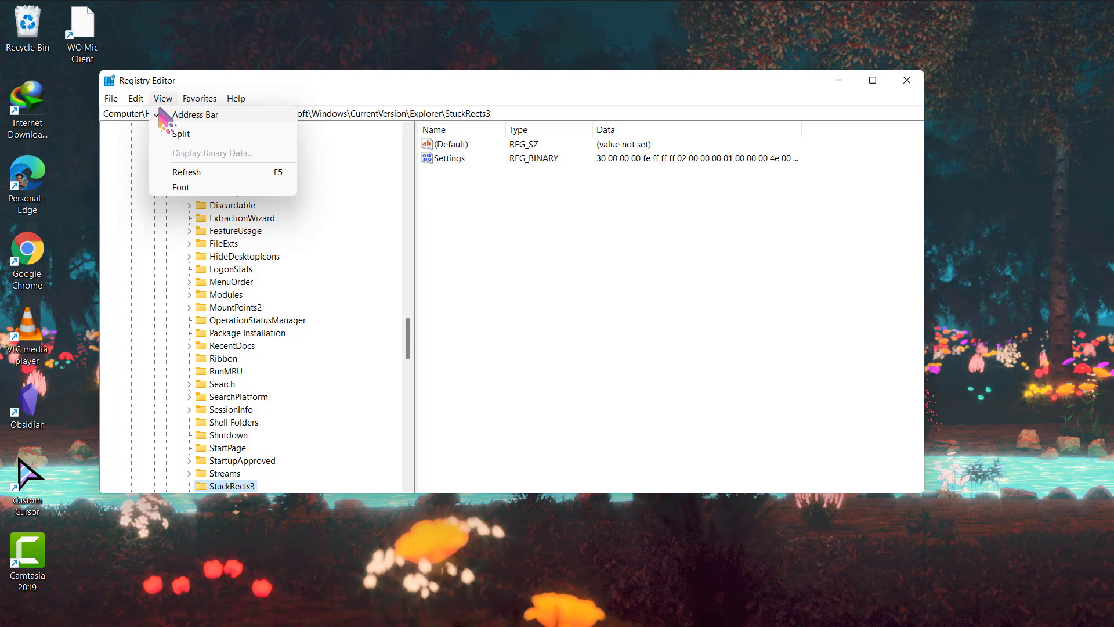
pyautogui.click(112, 99)
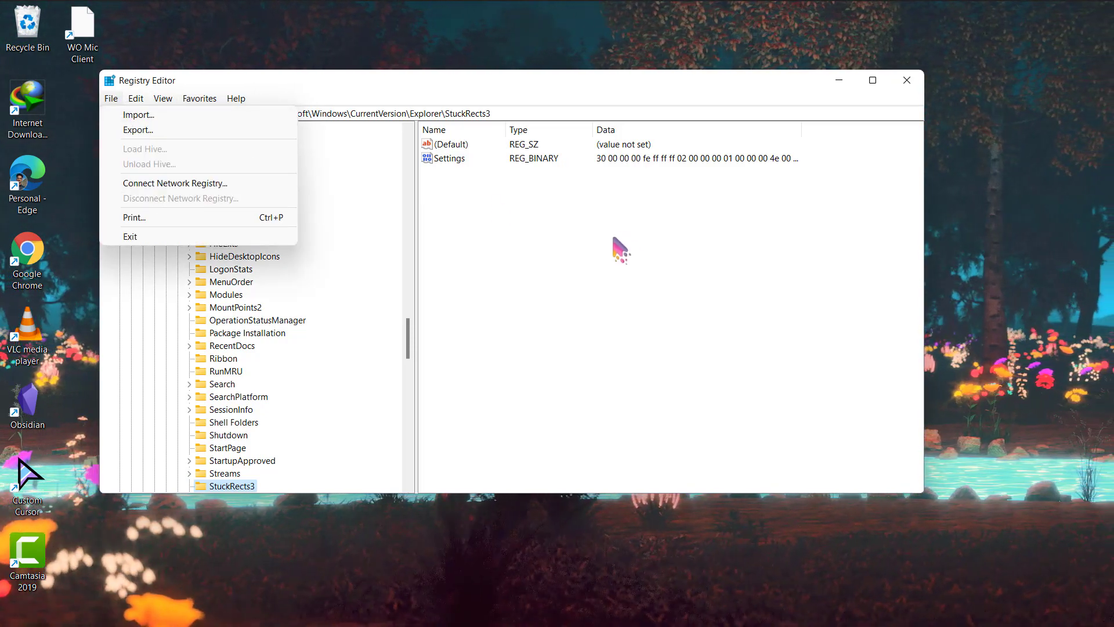
pyautogui.click(261, 87)
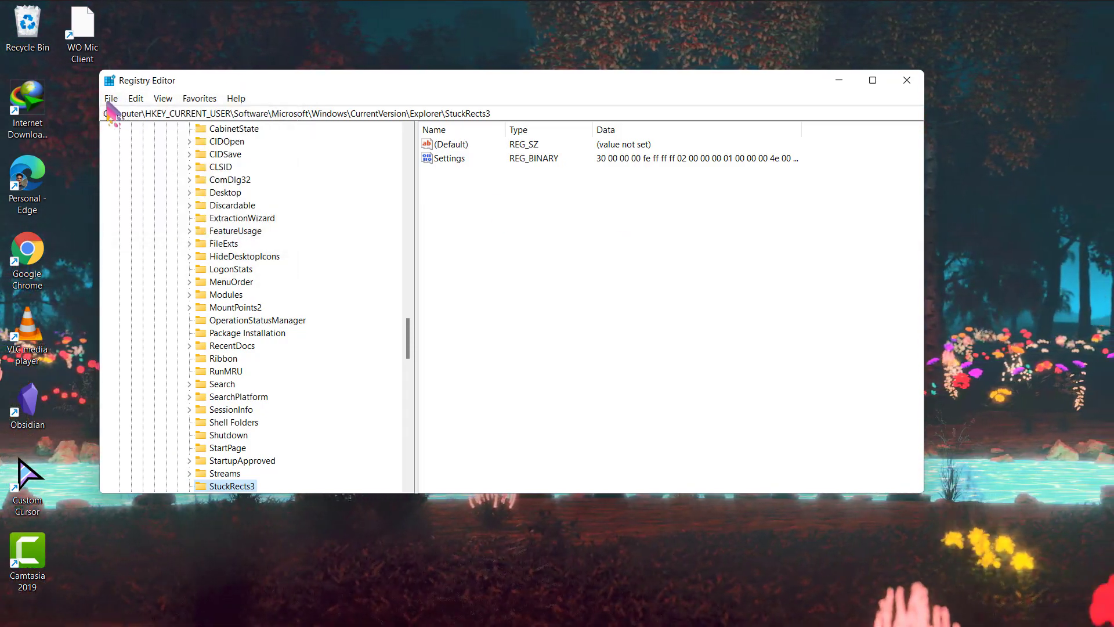
pyautogui.click(112, 99)
pyautogui.click(135, 115)
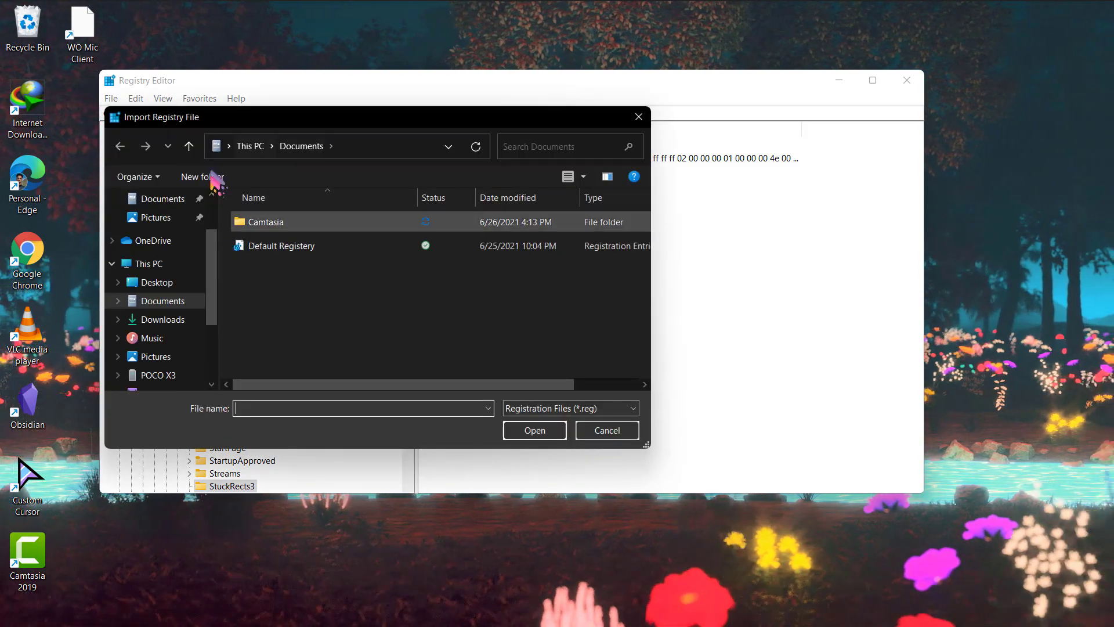
pyautogui.click(287, 247)
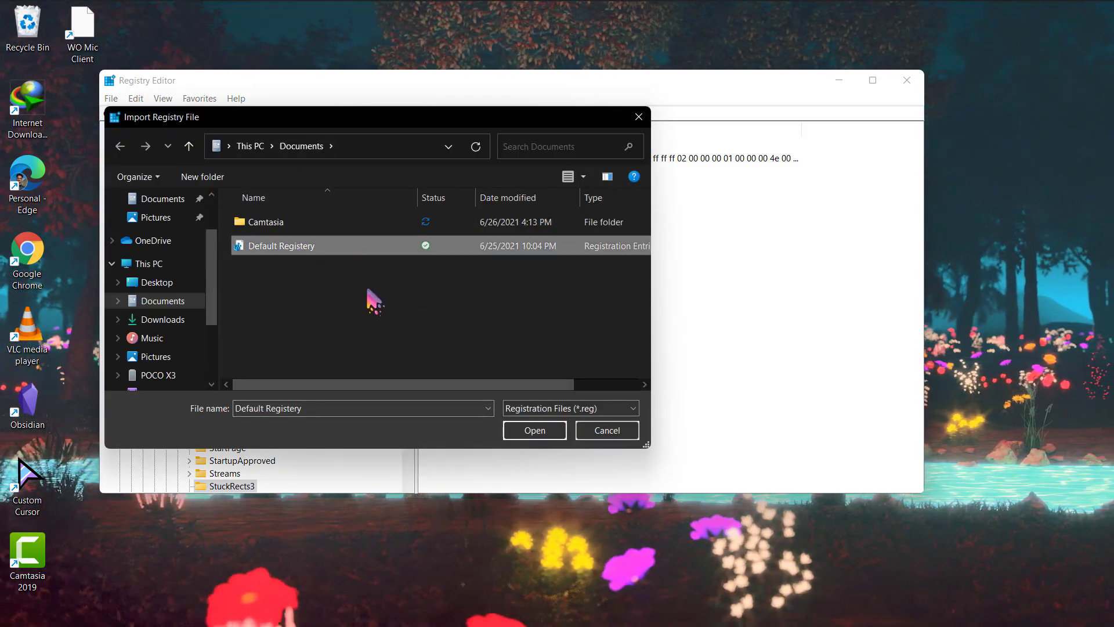
pyautogui.click(627, 429)
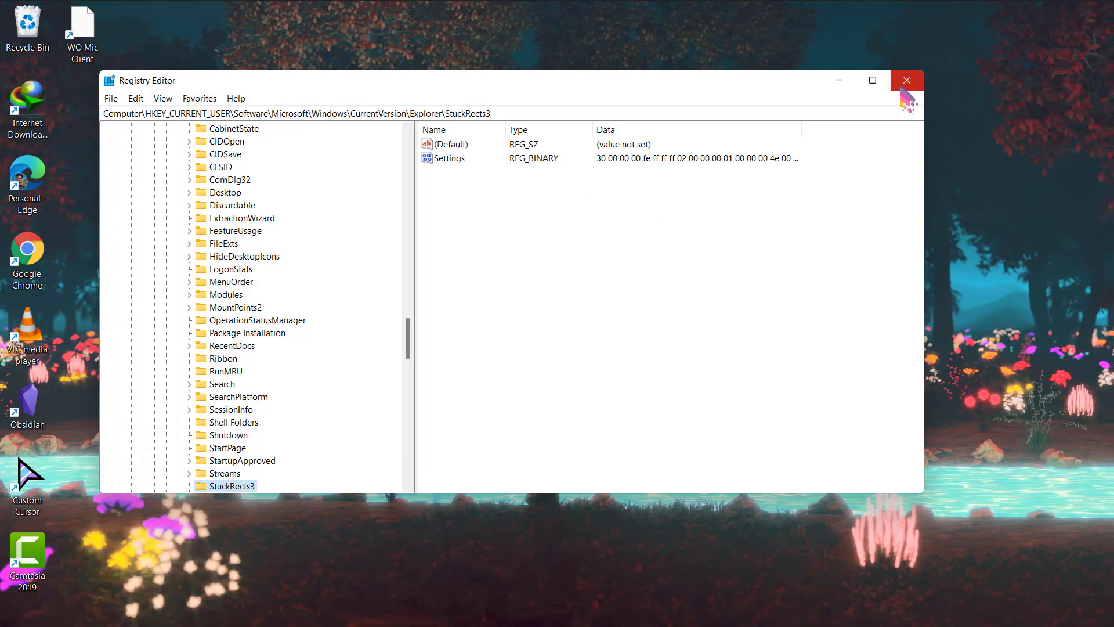